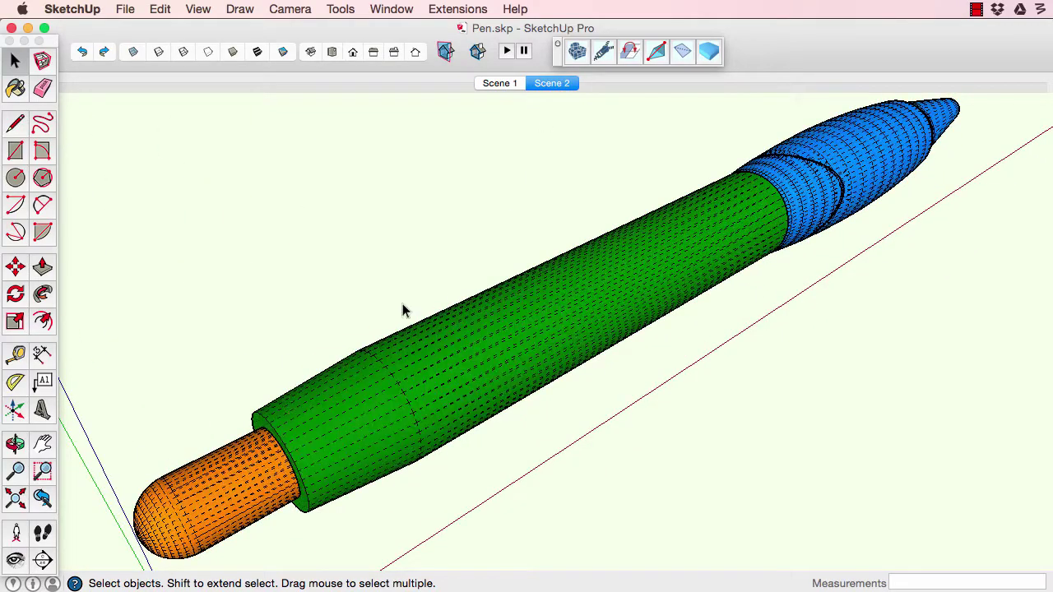
# - Start Establish center line and pick three points around each ring from the orange dome's base to the green barrel's taper
pyautogui.keyDown('shift'); pyautogui.moveTo(176, 518); pyautogui.dragTo(316, 406, button='middle'); pyautogui.keyUp('shift')
pyautogui.scroll(5, 325, 410)
pyautogui.click(457, 9)
pyautogui.moveTo(470, 28)
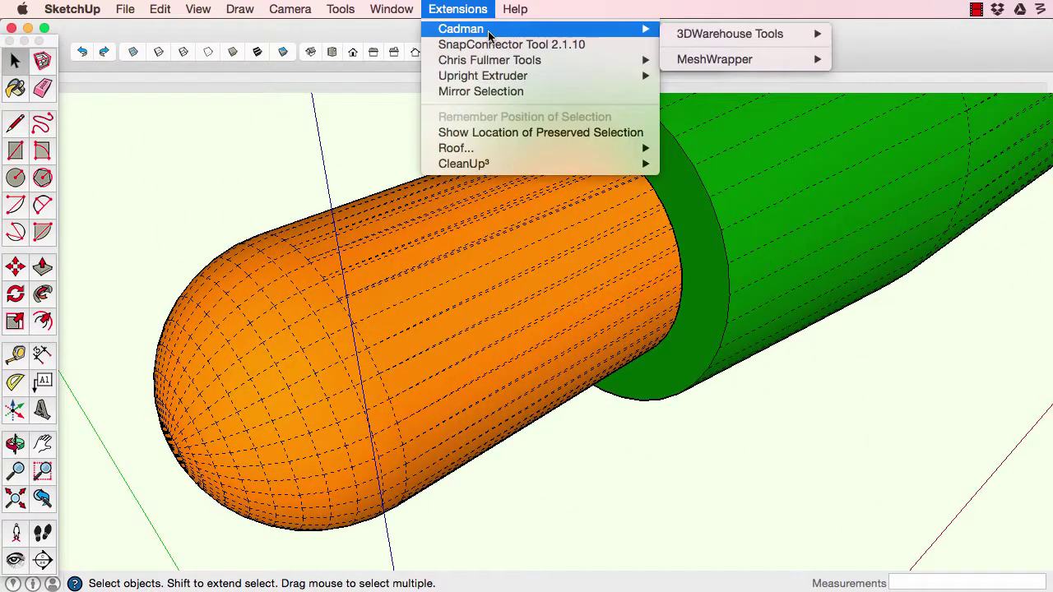
pyautogui.moveTo(740, 58)
pyautogui.click(905, 153)
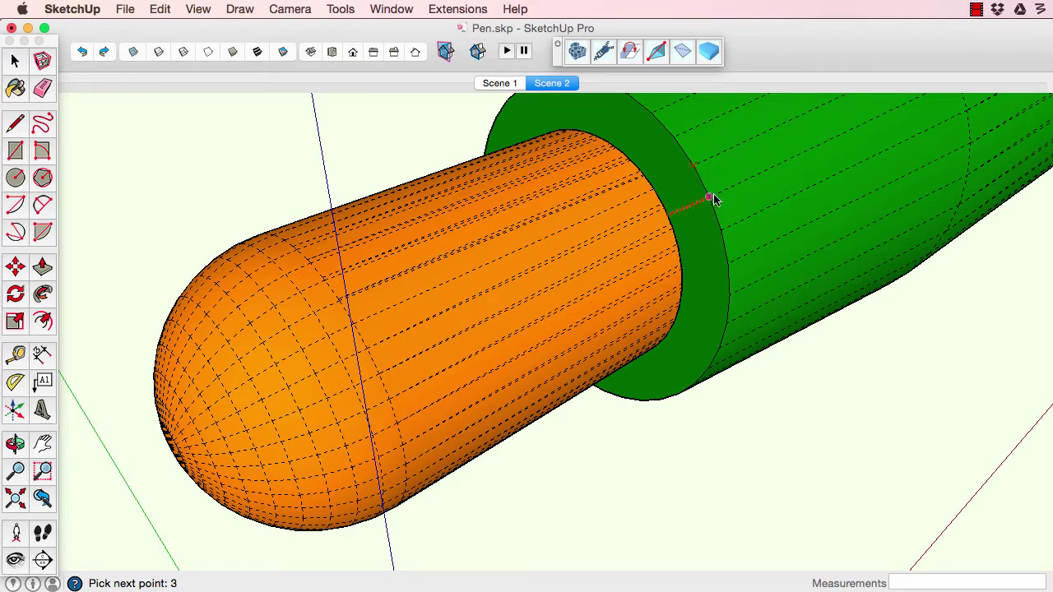
pyautogui.moveTo(823, 175); pyautogui.dragTo(458, 434, button='middle')
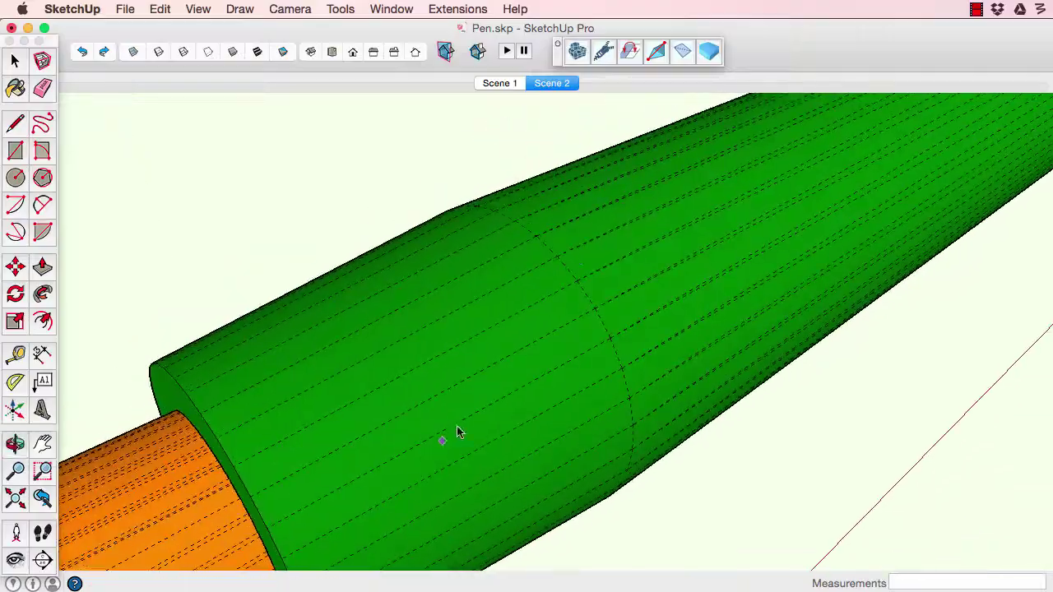
pyautogui.click(594, 309)
# - Continue the center line by picking three points around the joint between the green barrel and the blue grip
pyautogui.scroll(-5, 721, 215)
pyautogui.moveTo(721, 215); pyautogui.dragTo(638, 288, button='middle')
pyautogui.scroll(8, 659, 251)
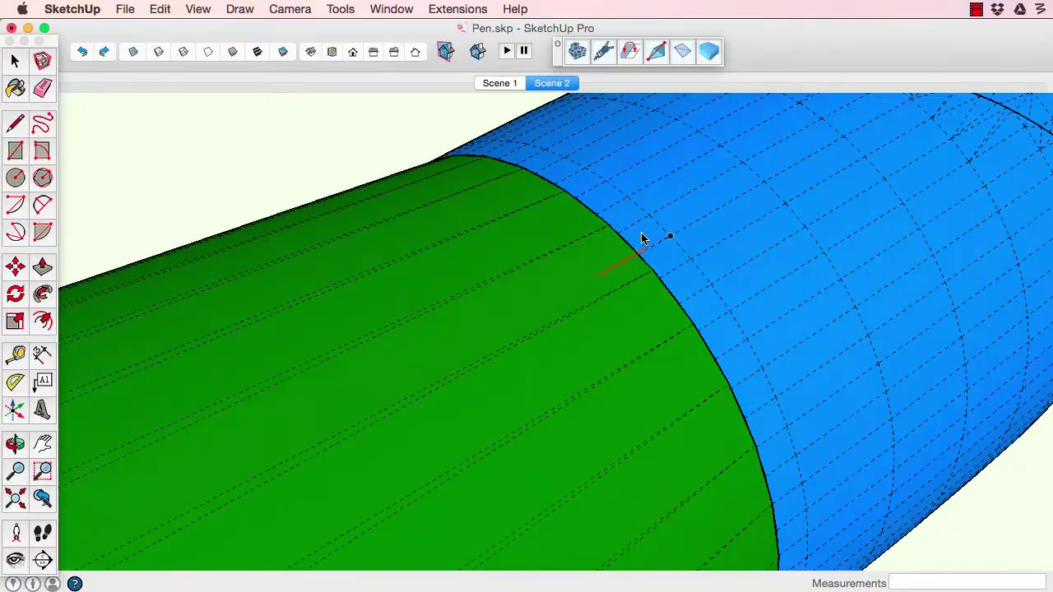
pyautogui.moveTo(642, 238); pyautogui.dragTo(666, 310, button='middle')
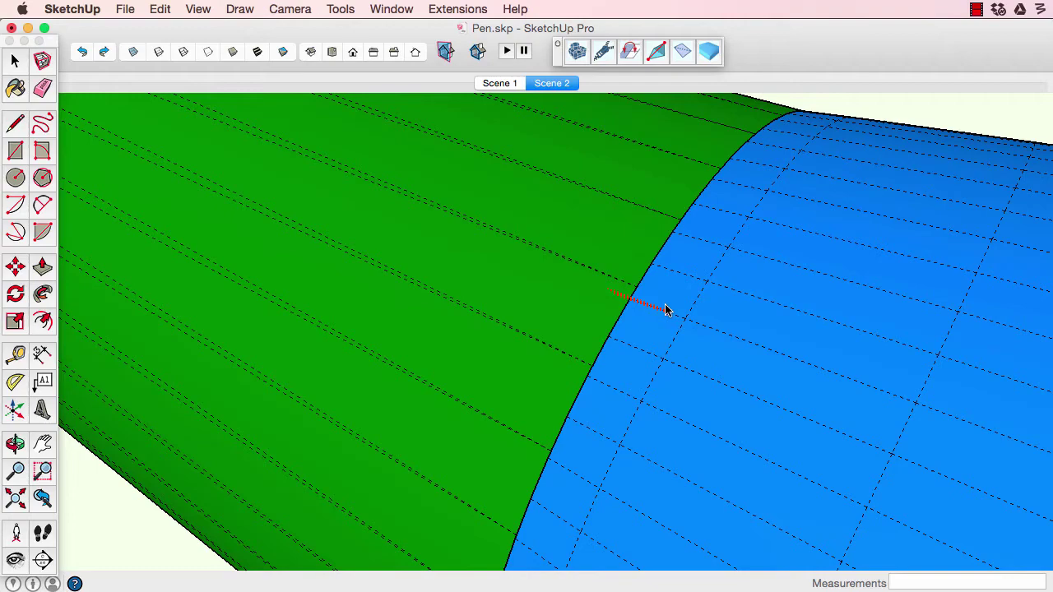
pyautogui.click(679, 234)
# - Carry the center line along the blue grip, picking three points on each successive ring
pyautogui.scroll(-5, 679, 234)
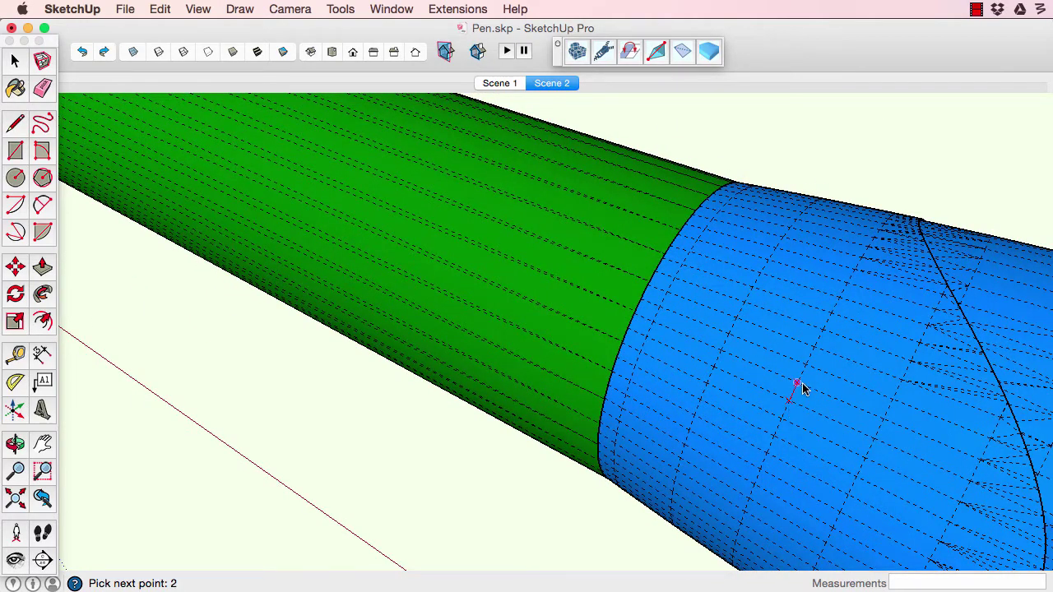
pyautogui.moveTo(828, 372); pyautogui.dragTo(542, 208, button='middle')
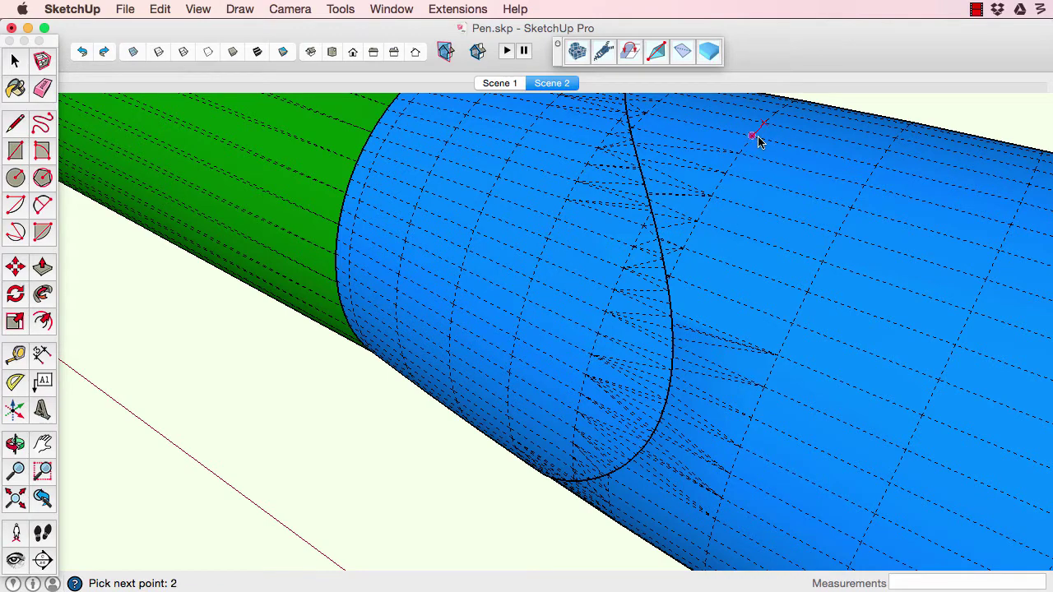
pyautogui.click(876, 170)
pyautogui.scroll(-5, 875, 172)
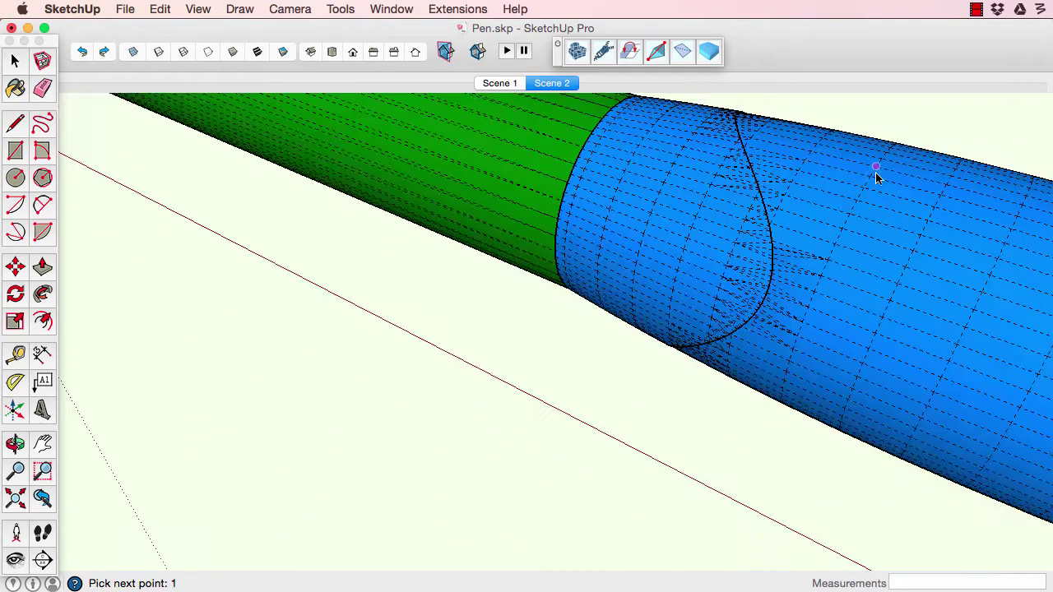
pyautogui.moveTo(874, 172); pyautogui.dragTo(554, 258, button='middle')
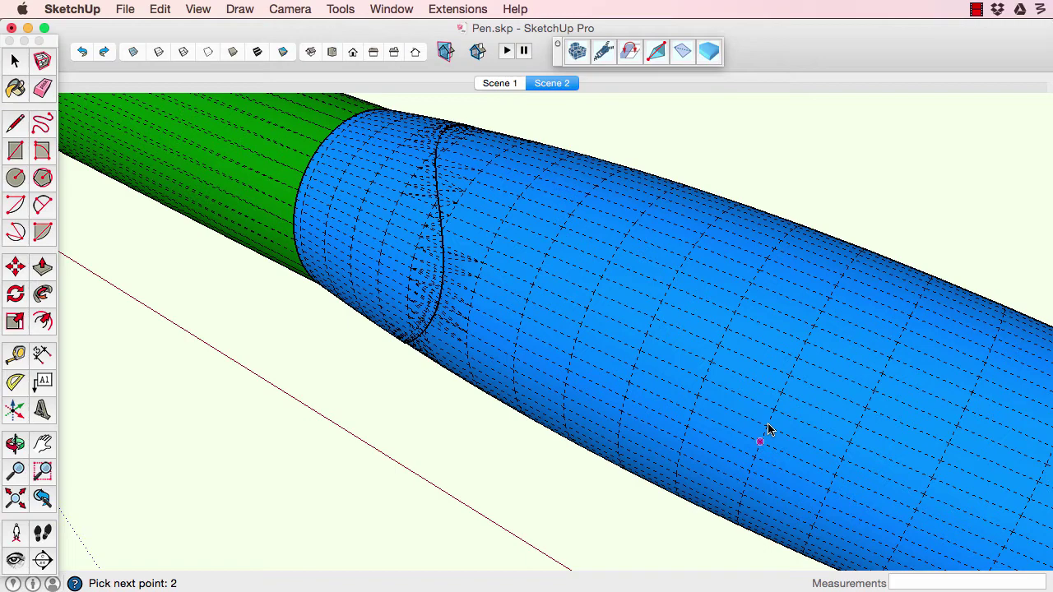
pyautogui.moveTo(855, 437); pyautogui.dragTo(529, 308, button='middle')
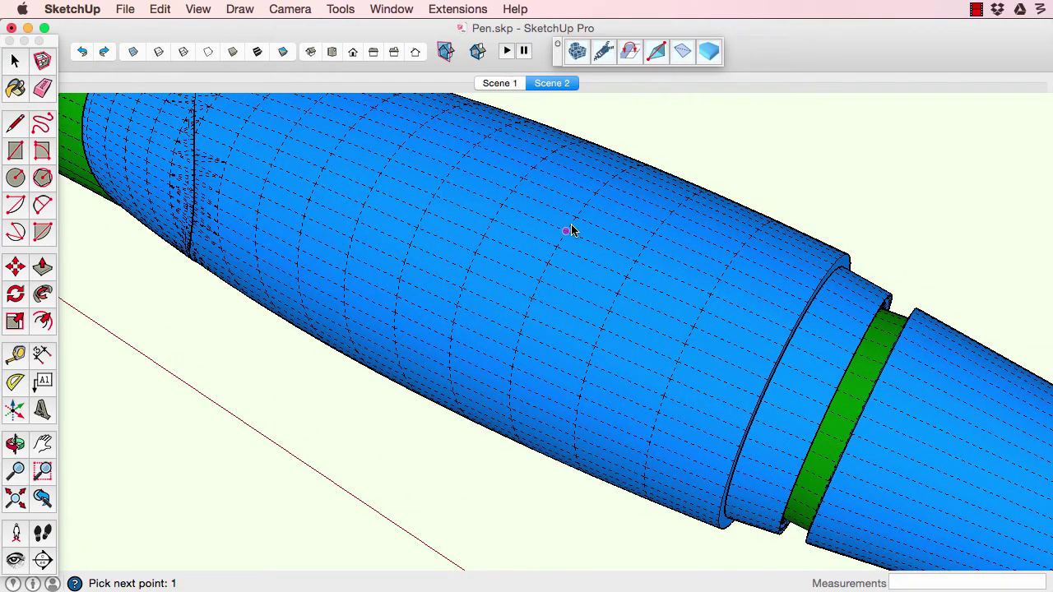
# - Check the center line in X-ray view and continue it through the grip's stepped end and green groove to the nose piece
pyautogui.click(135, 52)
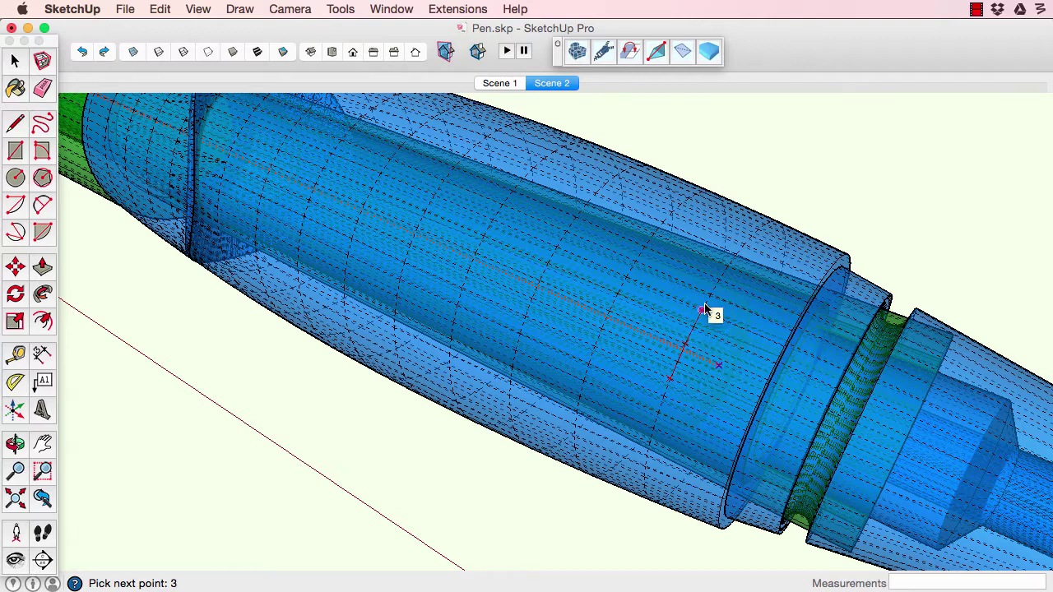
pyautogui.click(135, 52)
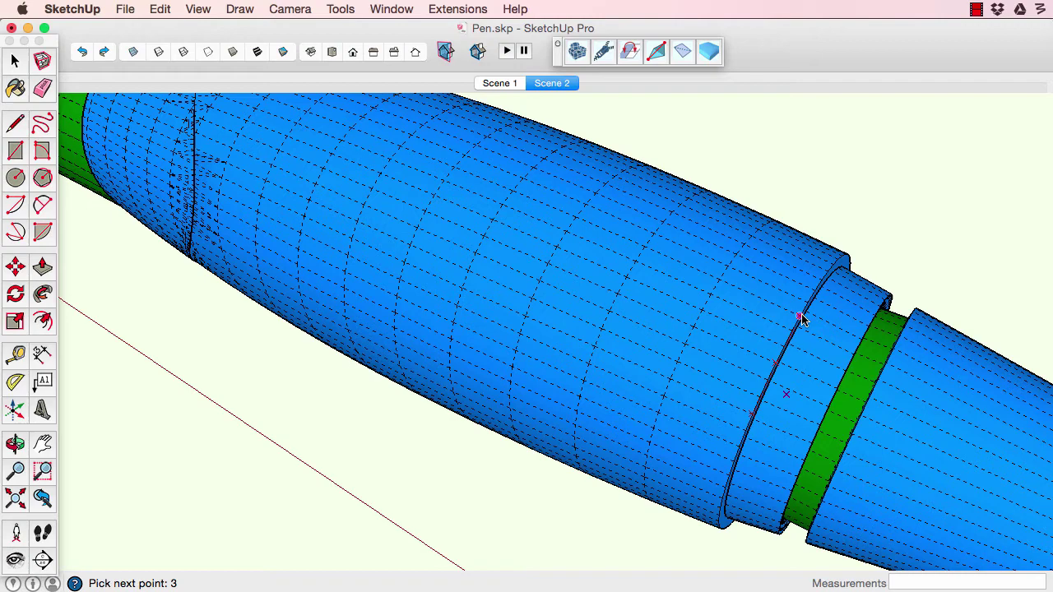
pyautogui.moveTo(801, 321); pyautogui.dragTo(712, 310, button='middle')
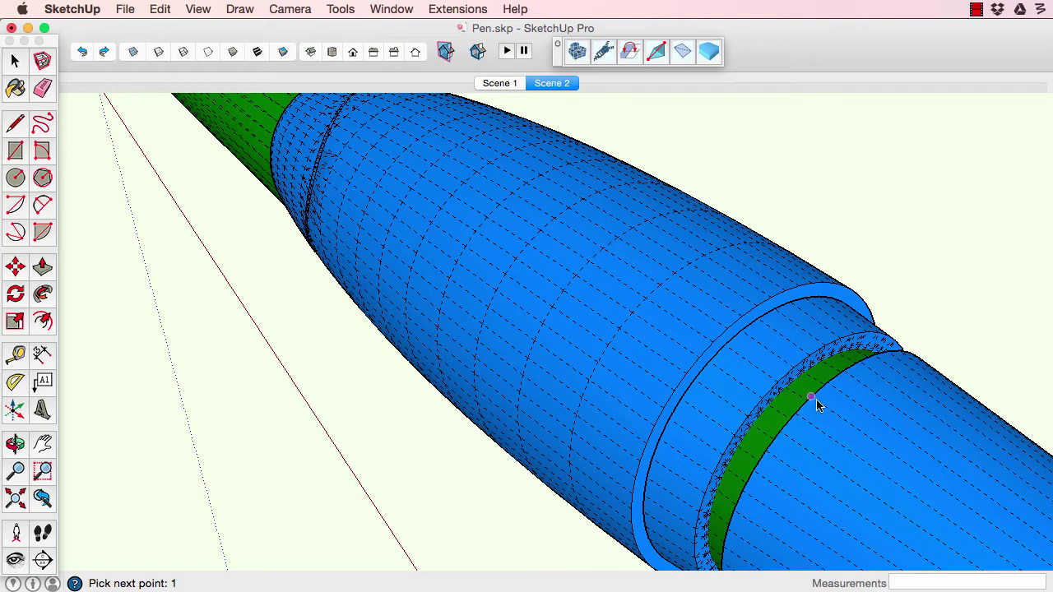
pyautogui.scroll(-3, 816, 400)
pyautogui.keyDown('shift'); pyautogui.moveTo(853, 430); pyautogui.dragTo(568, 280, button='middle'); pyautogui.keyUp('shift')
pyautogui.scroll(3, 759, 433)
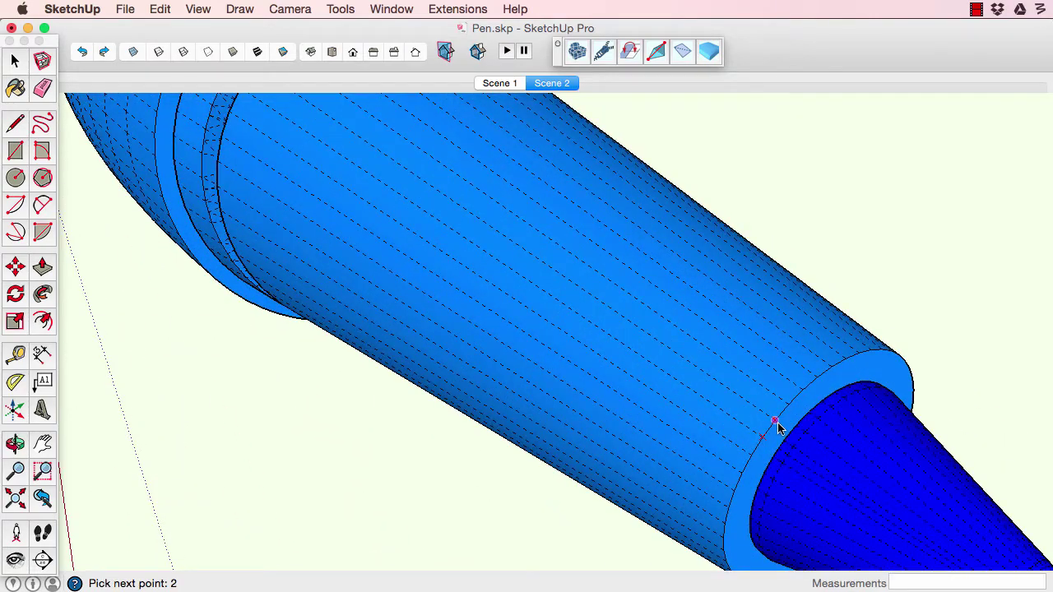
# - Finish the center line through the base and rounded end of the dark blue tip
pyautogui.scroll(-5, 825, 444)
pyautogui.moveTo(825, 444); pyautogui.dragTo(616, 235, button='middle')
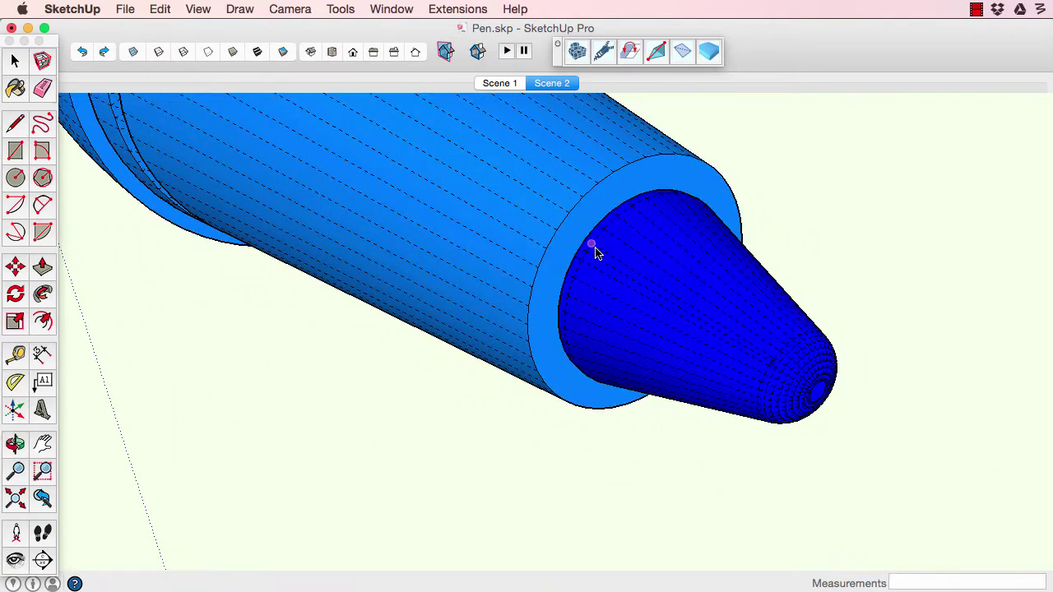
pyautogui.scroll(5, 595, 249)
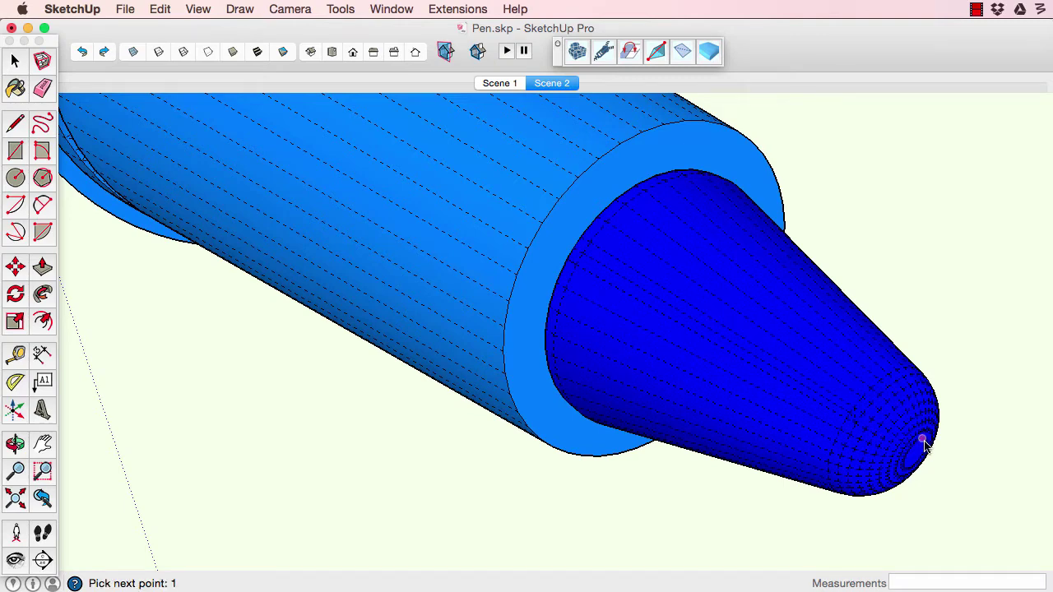
pyautogui.scroll(5, 925, 455)
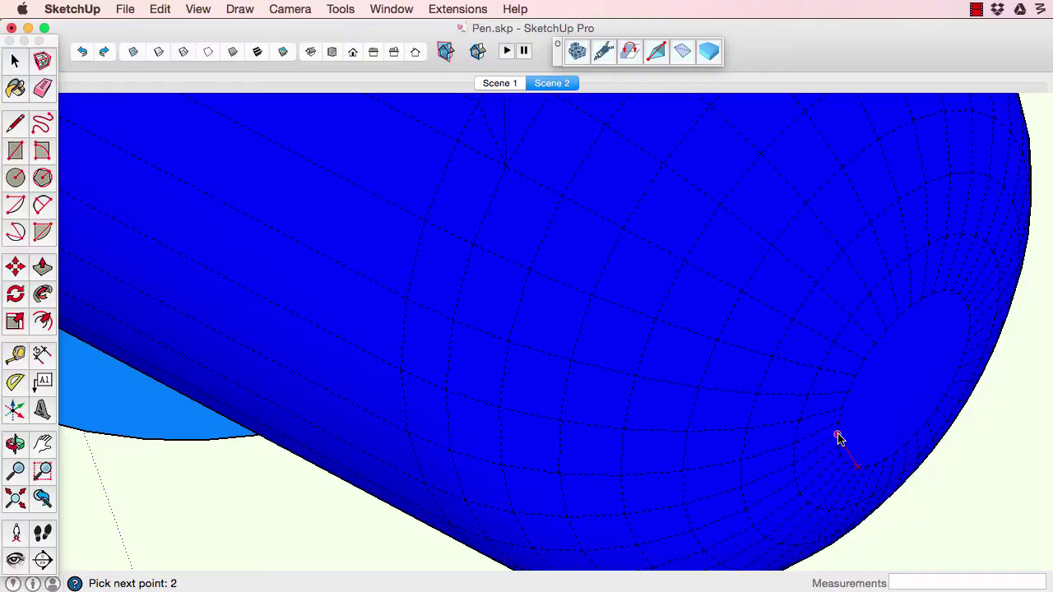
pyautogui.click(854, 375)
pyautogui.scroll(-6, 858, 380)
pyautogui.press('space')
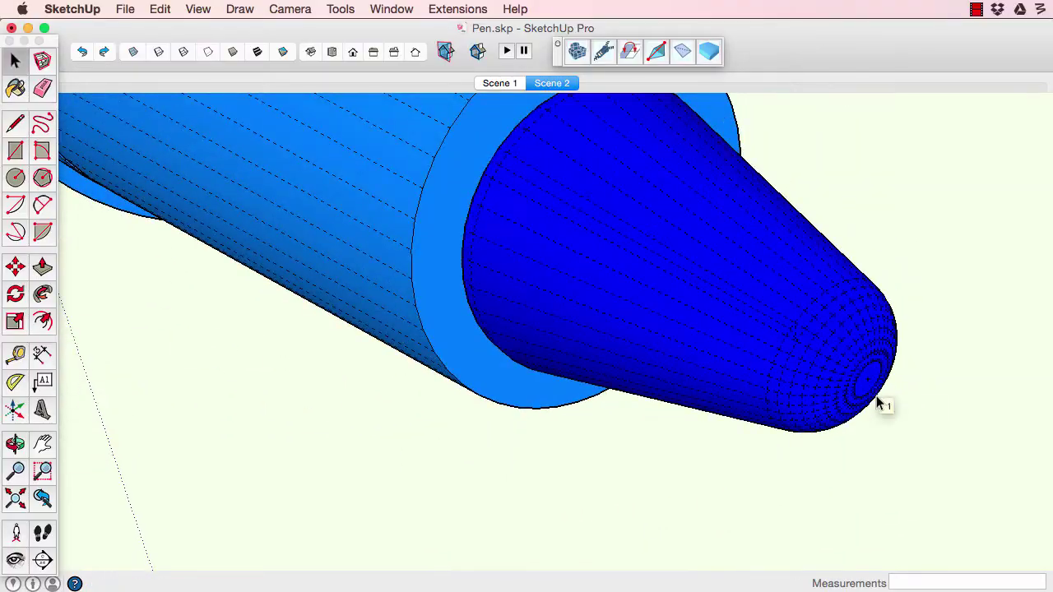
# - Turn on X-ray display and return to Scene 2 to inspect the center line at the pen's orange end
pyautogui.press('x')
pyautogui.moveTo(878, 395); pyautogui.dragTo(850, 399, button='middle')
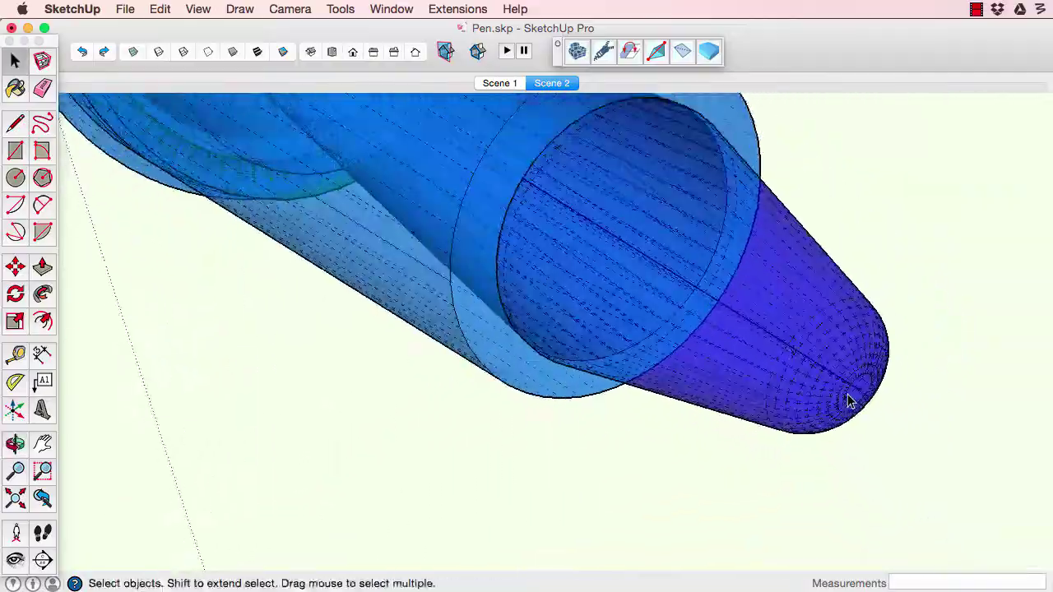
pyautogui.scroll(-3, 850, 399)
pyautogui.click(543, 85)
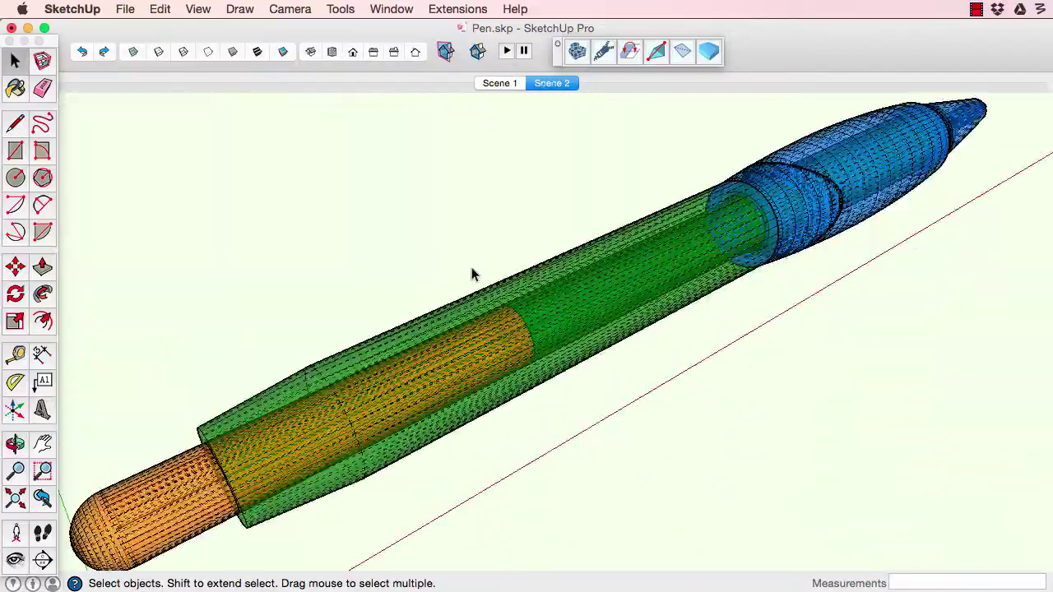
pyautogui.keyDown('shift'); pyautogui.moveTo(200, 518); pyautogui.dragTo(571, 341, button='middle'); pyautogui.keyUp('shift')
pyautogui.scroll(5, 570, 341)
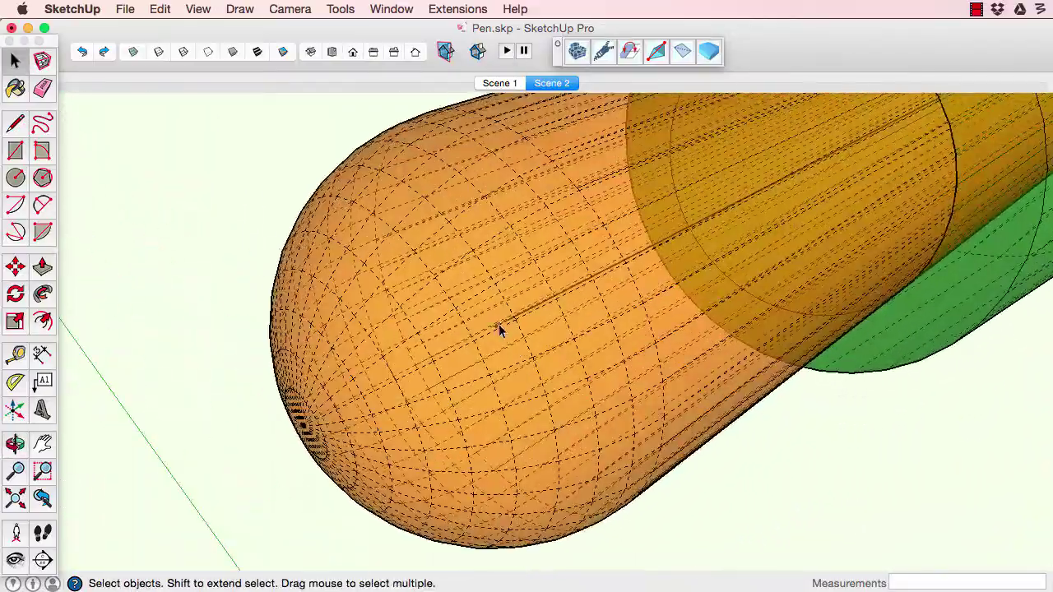
# - Open the center line group, show the rest of the model, and extend the line 3 1/2" along the red axis to the orange dome's end
pyautogui.click(501, 326)
pyautogui.press('Delete')
pyautogui.doubleClick(518, 313)
pyautogui.press('l')
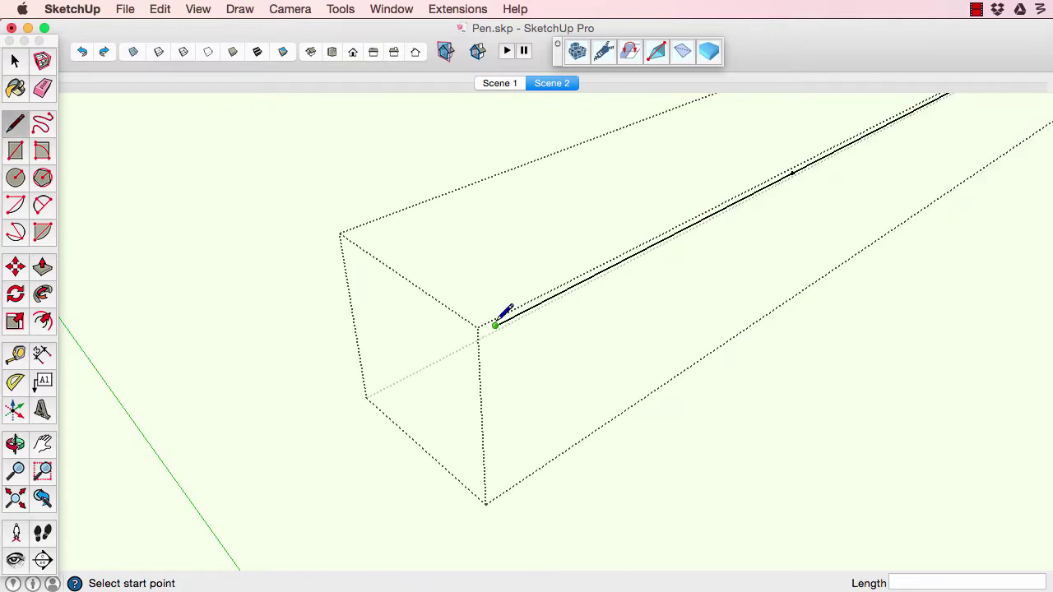
pyautogui.click(495, 326)
pyautogui.click(199, 9)
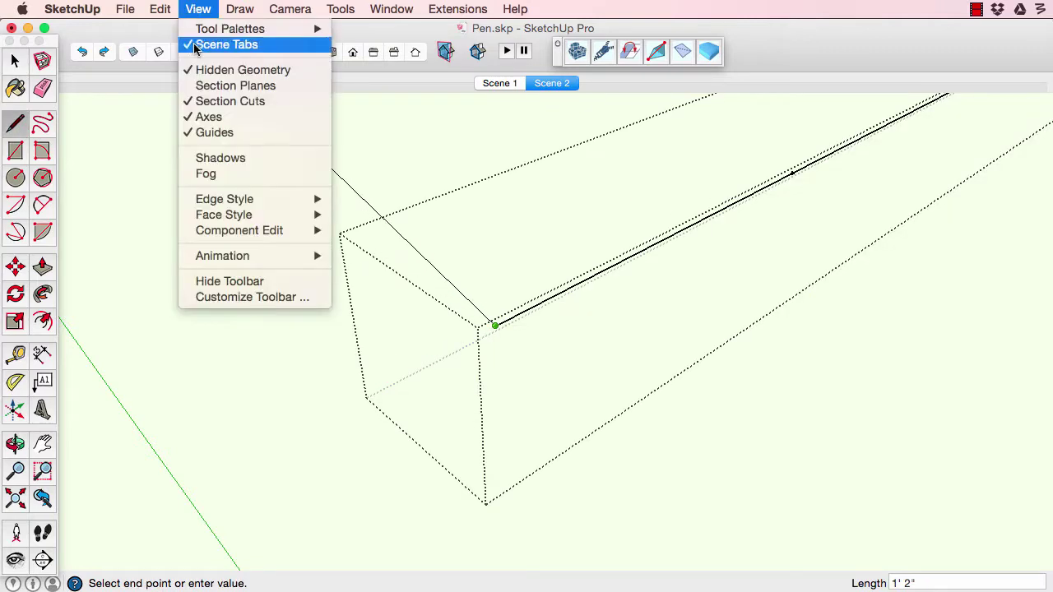
pyautogui.moveTo(262, 229)
pyautogui.click(381, 231)
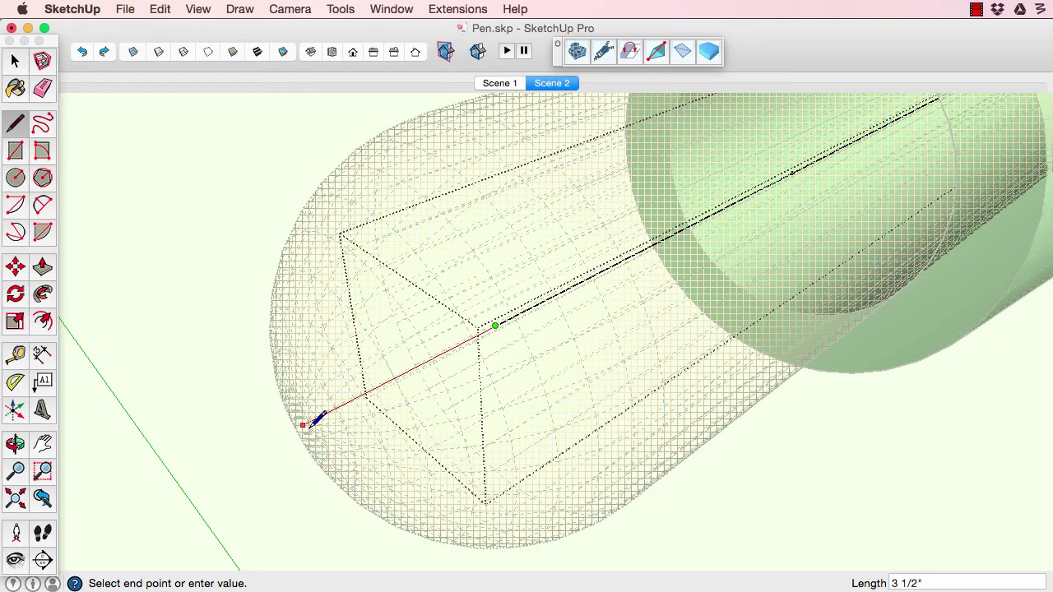
pyautogui.scroll(-3, 310, 423)
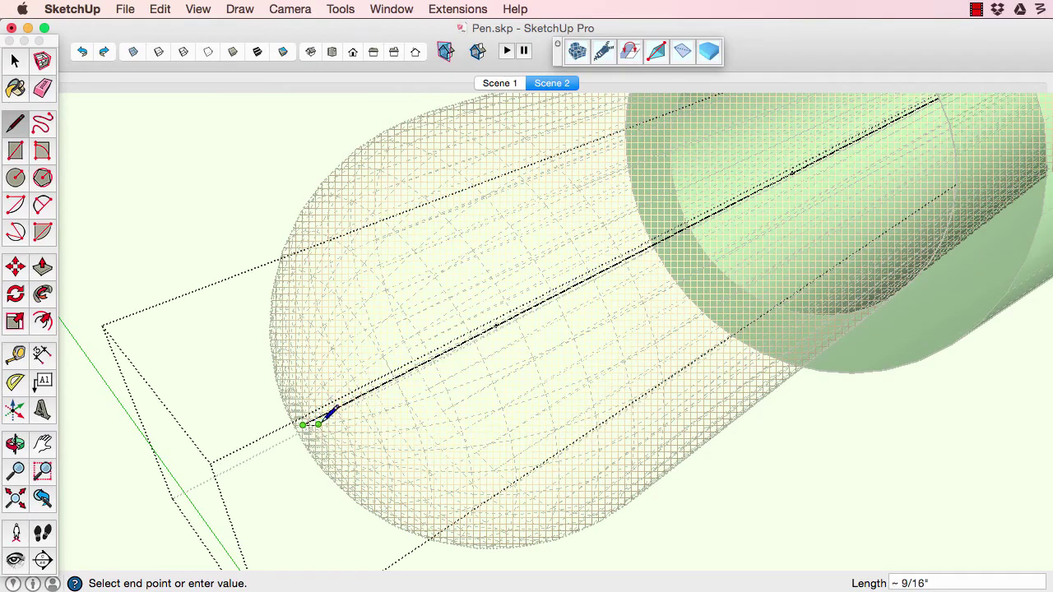
pyautogui.moveTo(310, 421); pyautogui.dragTo(326, 351, button='middle')
pyautogui.scroll(-2, 304, 312)
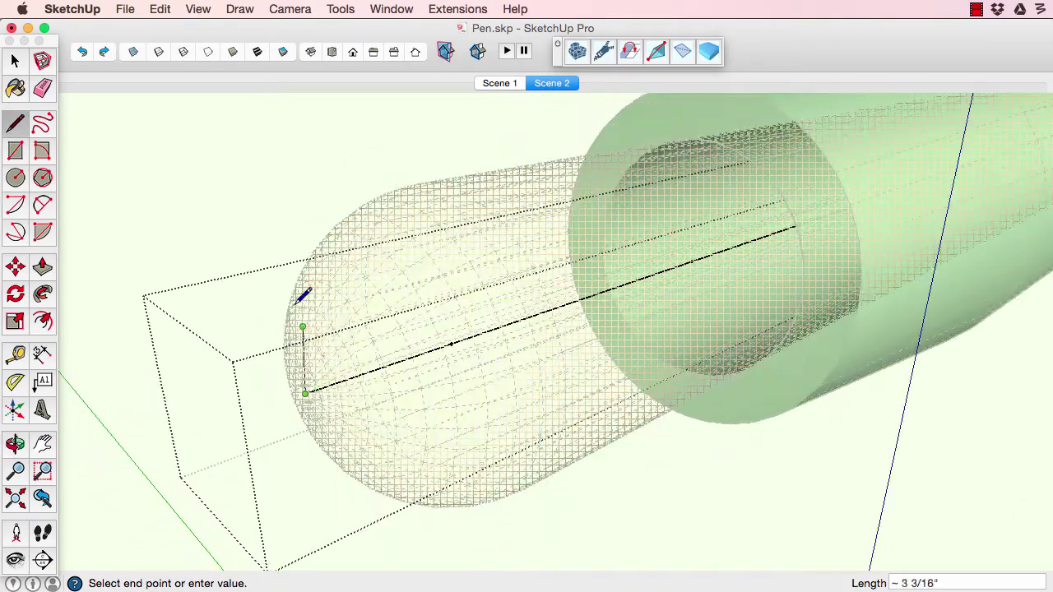
pyautogui.press('space')
# - Reopen the center line group and draw a horizontal circle with a radius of about 2 13/16" beside the orange end
pyautogui.click(470, 301)
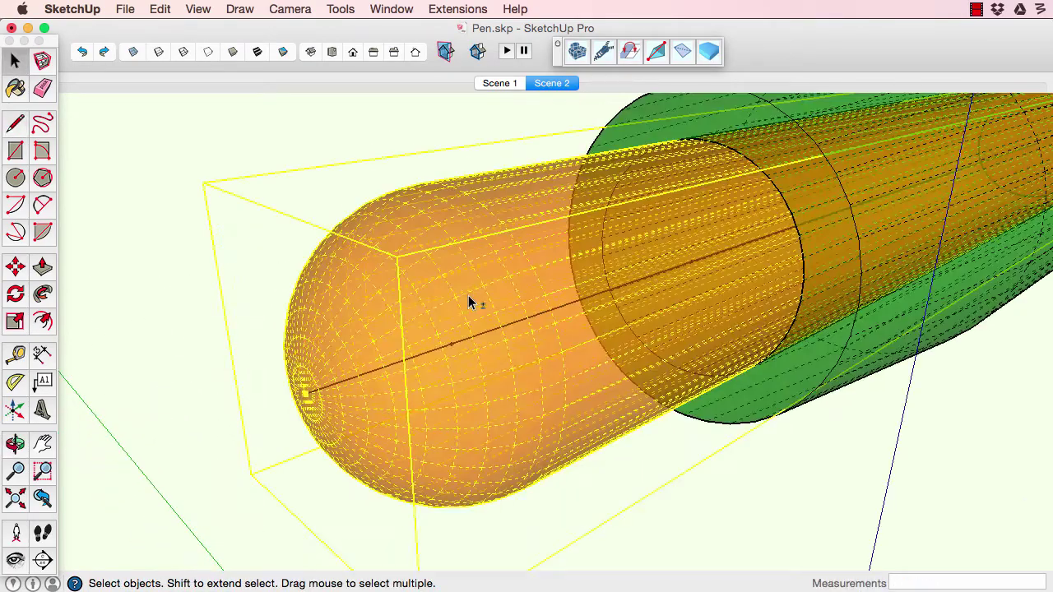
pyautogui.moveTo(470, 301); pyautogui.dragTo(488, 341, button='middle')
pyautogui.doubleClick(411, 348)
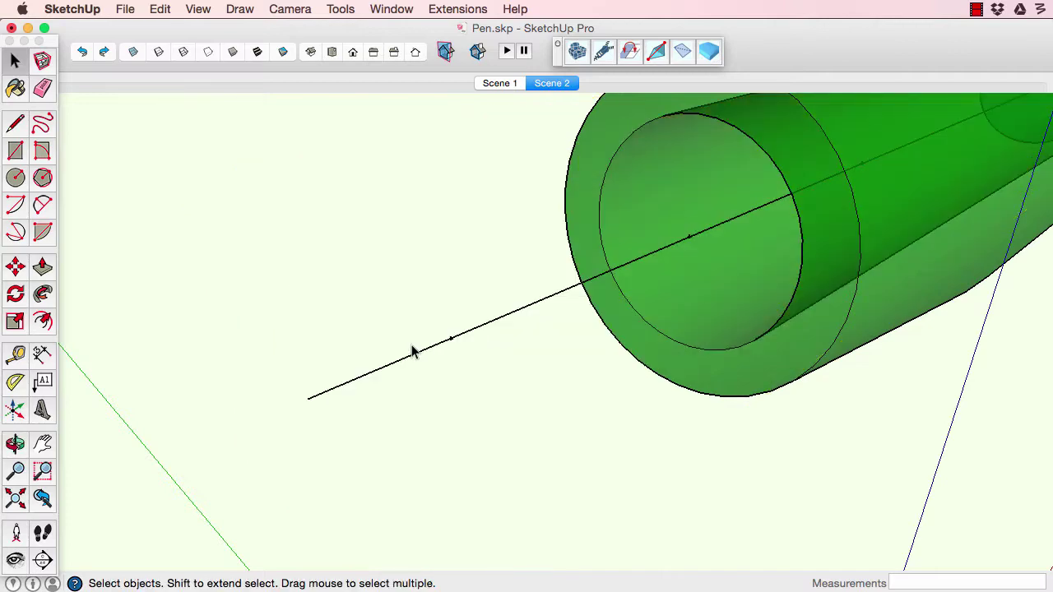
pyautogui.scroll(-3, 420, 349)
pyautogui.moveTo(425, 346); pyautogui.dragTo(473, 361, button='middle')
pyautogui.press('c')
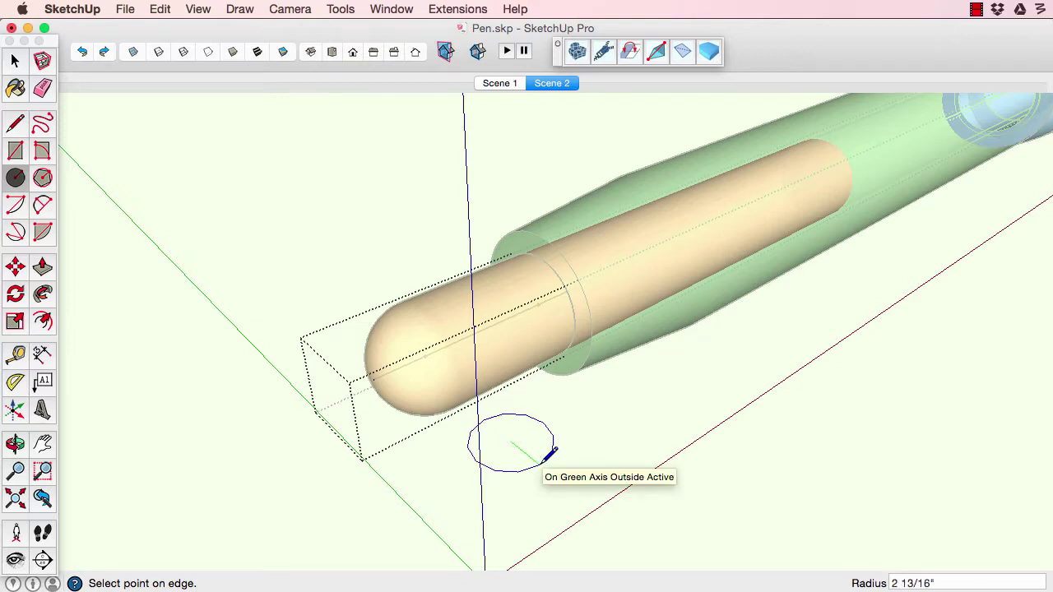
pyautogui.click(548, 445)
pyautogui.press('space')
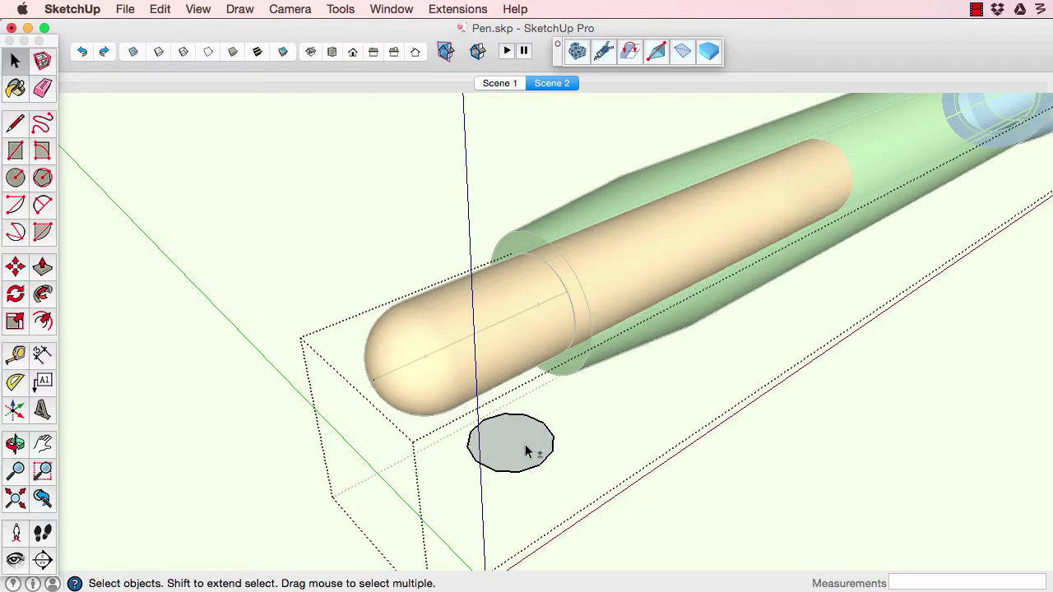
# - Hide the rest of the model and align the circle perpendicular to the center line's second segment with MeshWrapper's Align Profile
pyautogui.hotkey('shift', 'h')
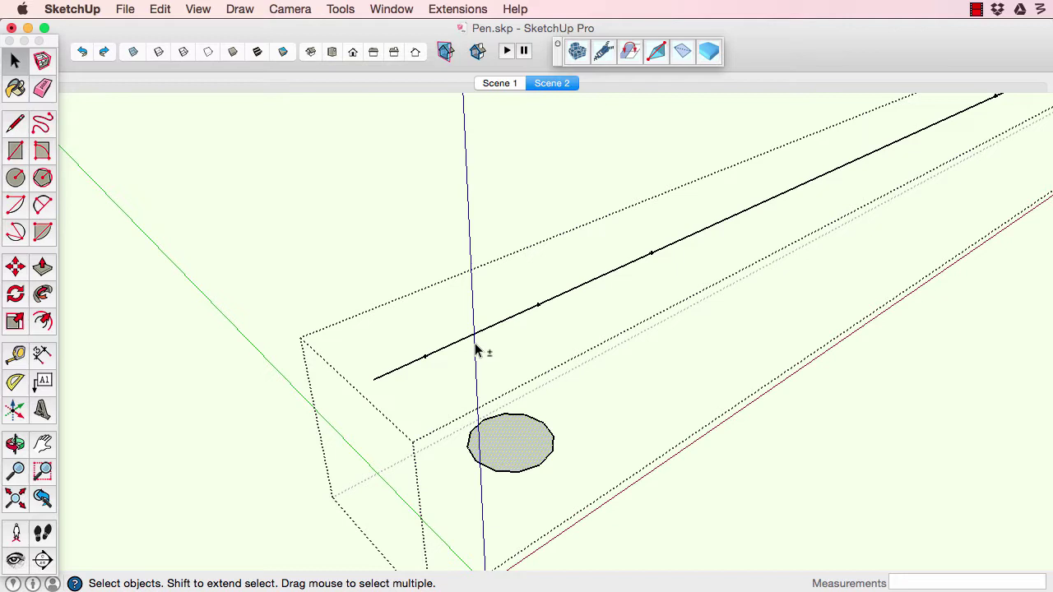
pyautogui.click(473, 341)
pyautogui.click(457, 9)
pyautogui.moveTo(493, 28)
pyautogui.moveTo(745, 59)
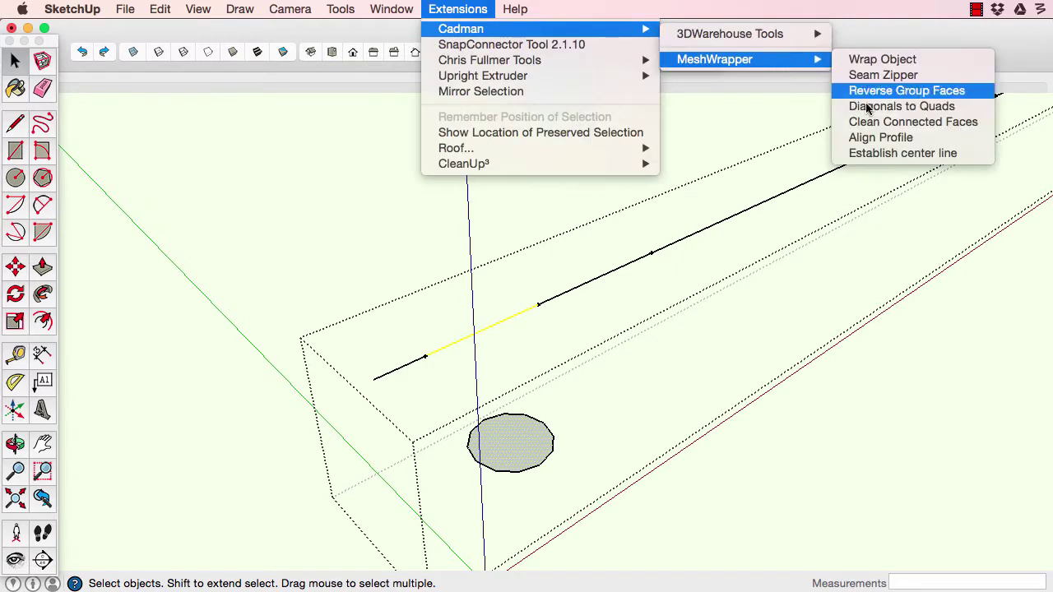
pyautogui.click(866, 138)
pyautogui.scroll(1, 429, 362)
pyautogui.click(449, 399)
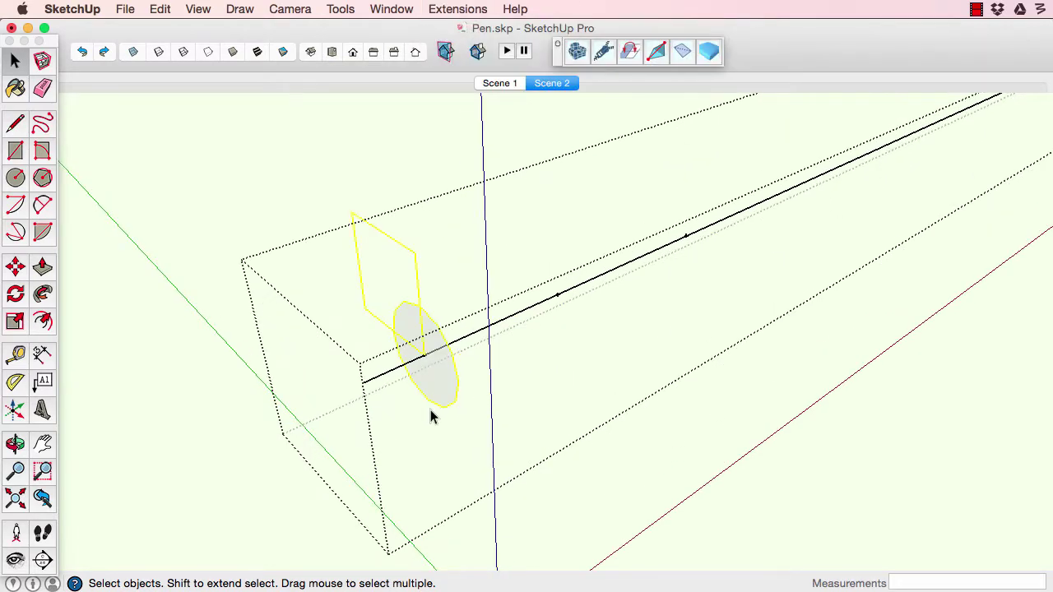
# - Enlarge the aligned circle until its radius matches the pen's orange tip
pyautogui.rightClick(410, 315)
pyautogui.click(446, 397)
pyautogui.press('m')
pyautogui.click(458, 383)
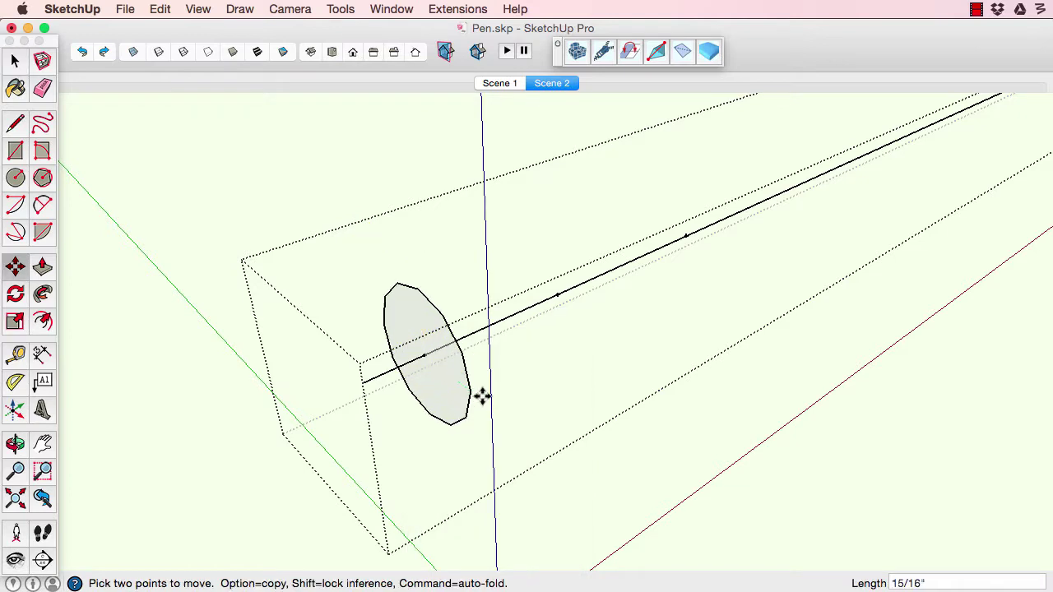
pyautogui.press('h')
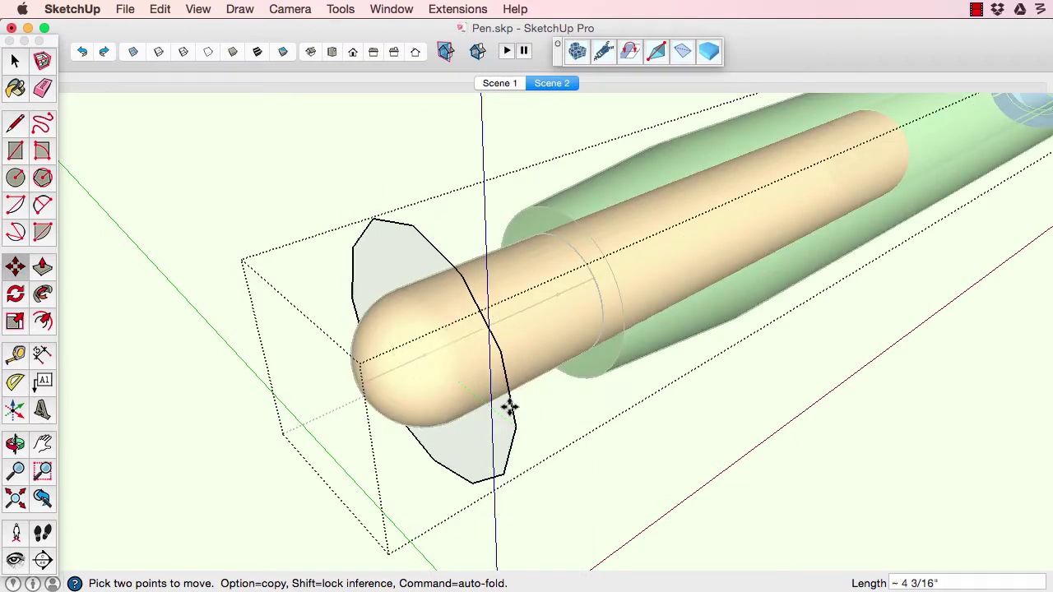
pyautogui.click(468, 390)
# - Push/Pull the circle along the orange tip to the center line point where the green barrel starts
pyautogui.press('p')
pyautogui.click(441, 387)
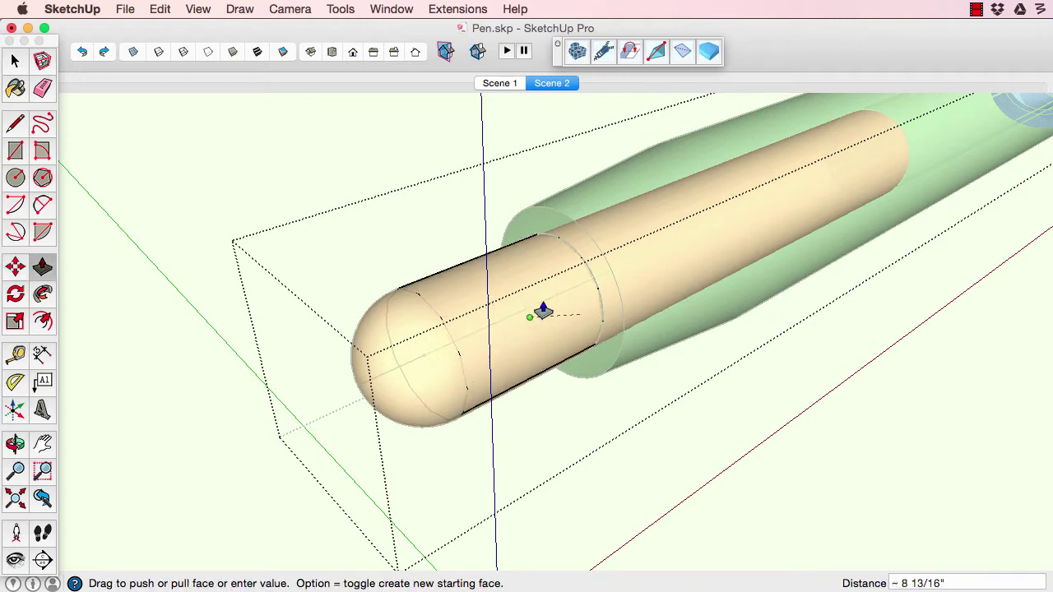
pyautogui.click(585, 274)
pyautogui.moveTo(585, 272); pyautogui.dragTo(341, 352, button='middle')
# - Offset the cylinder's end edge outward about 1 5/8" to the green barrel's rim, and hide the rest of the model
pyautogui.press('f')
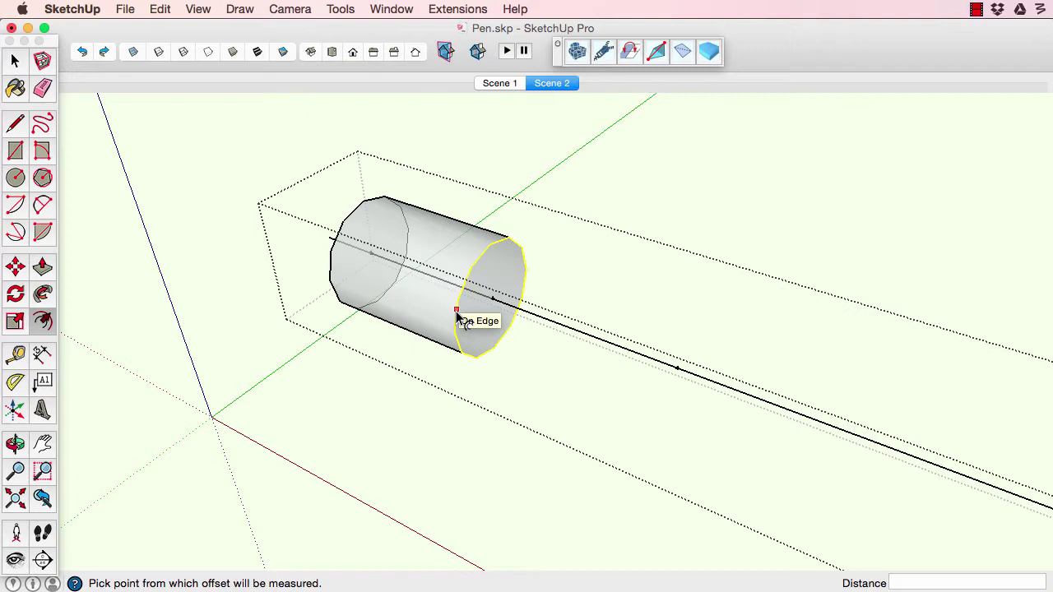
pyautogui.click(458, 316)
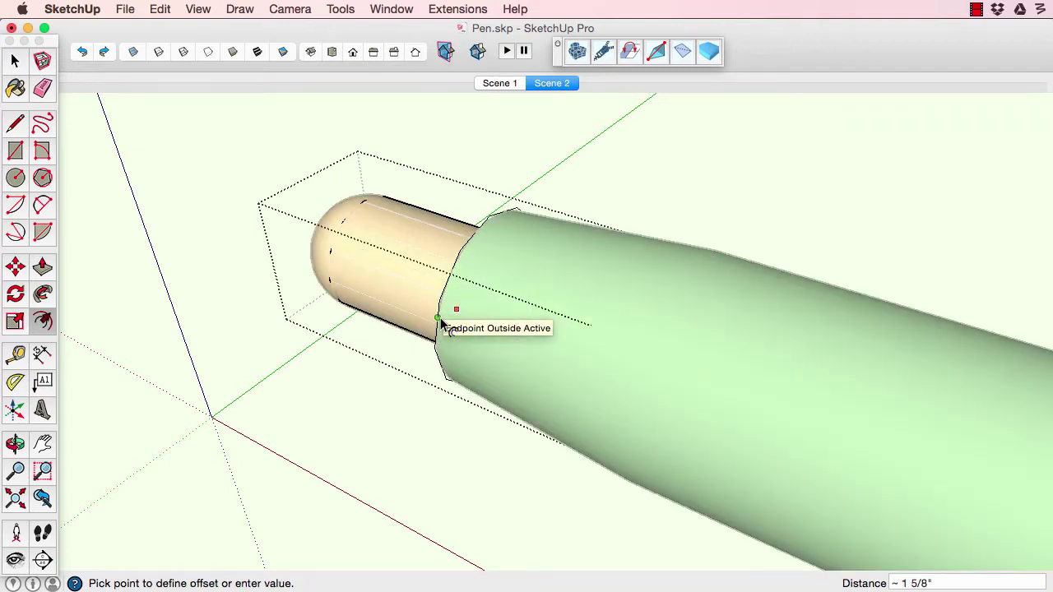
pyautogui.click(441, 320)
pyautogui.press('i')
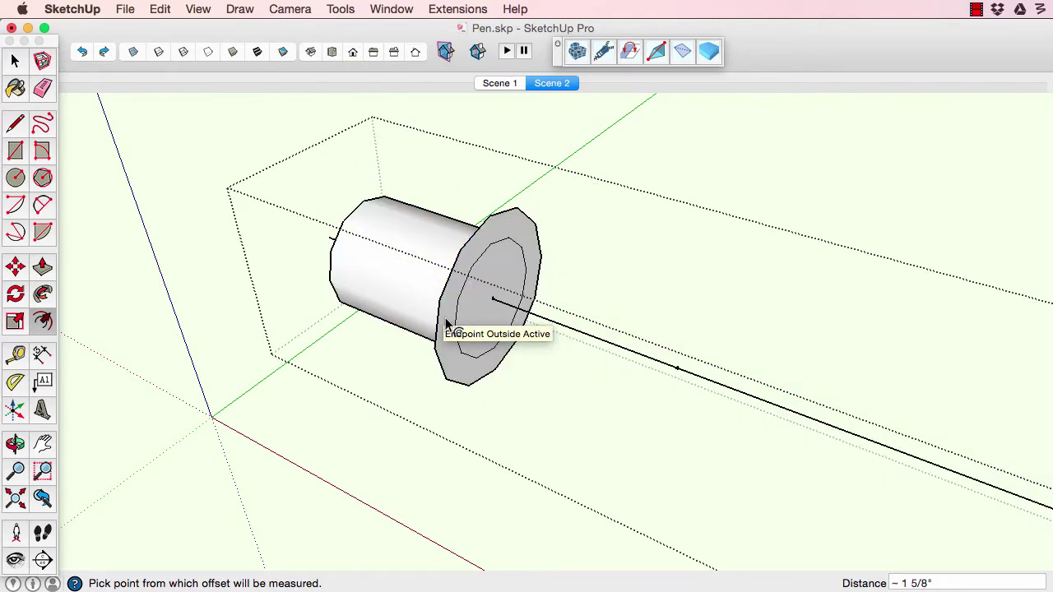
# - Push/Pull the outer ring 11" along the green barrel to the next center line point
pyautogui.press('p')
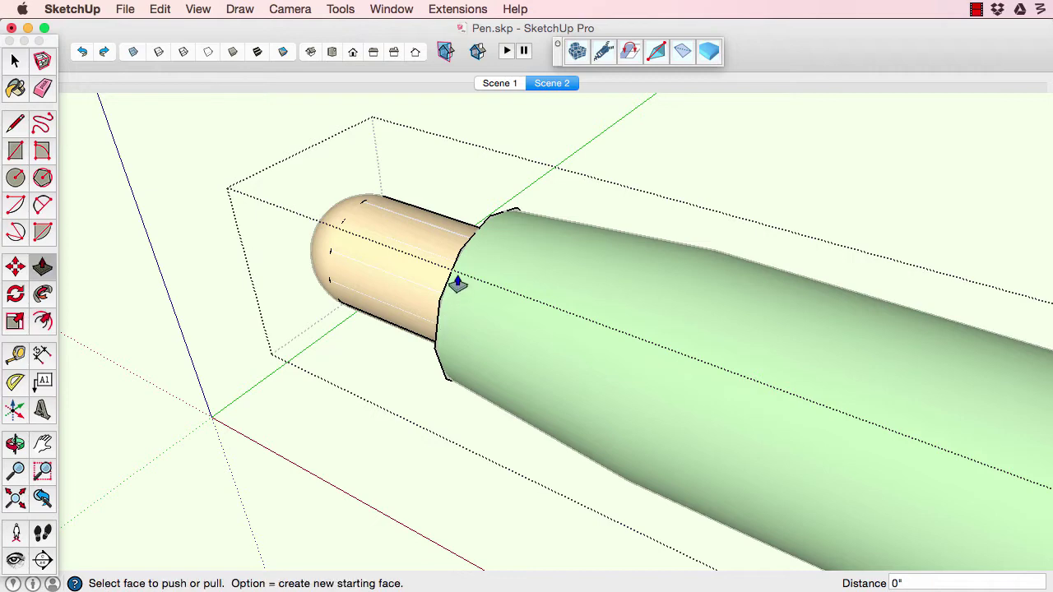
pyautogui.click(458, 283)
pyautogui.moveTo(684, 376); pyautogui.dragTo(584, 322, button='middle')
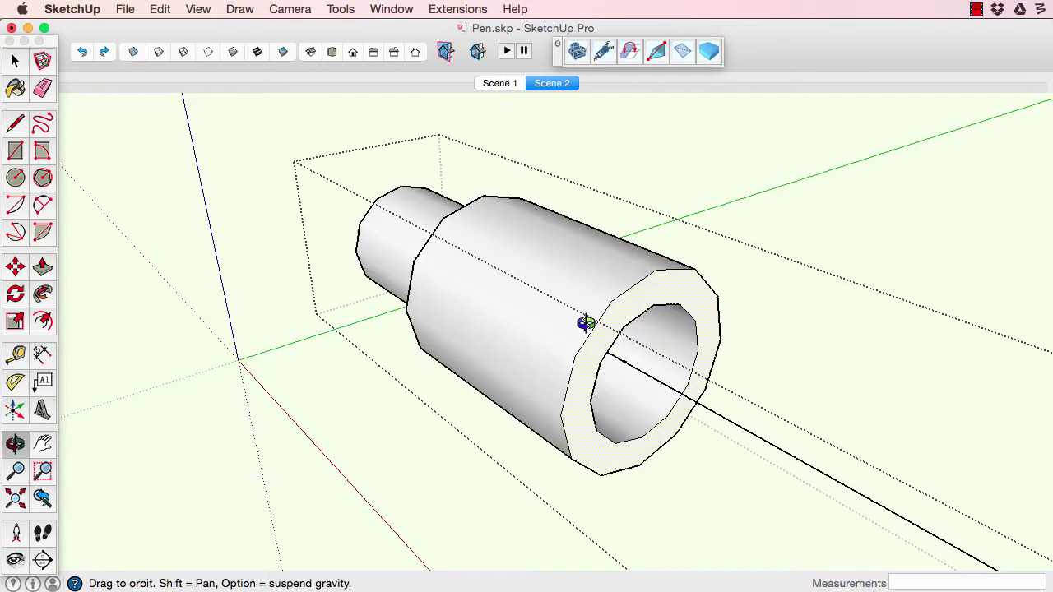
pyautogui.scroll(2, 598, 345)
pyautogui.click(630, 377)
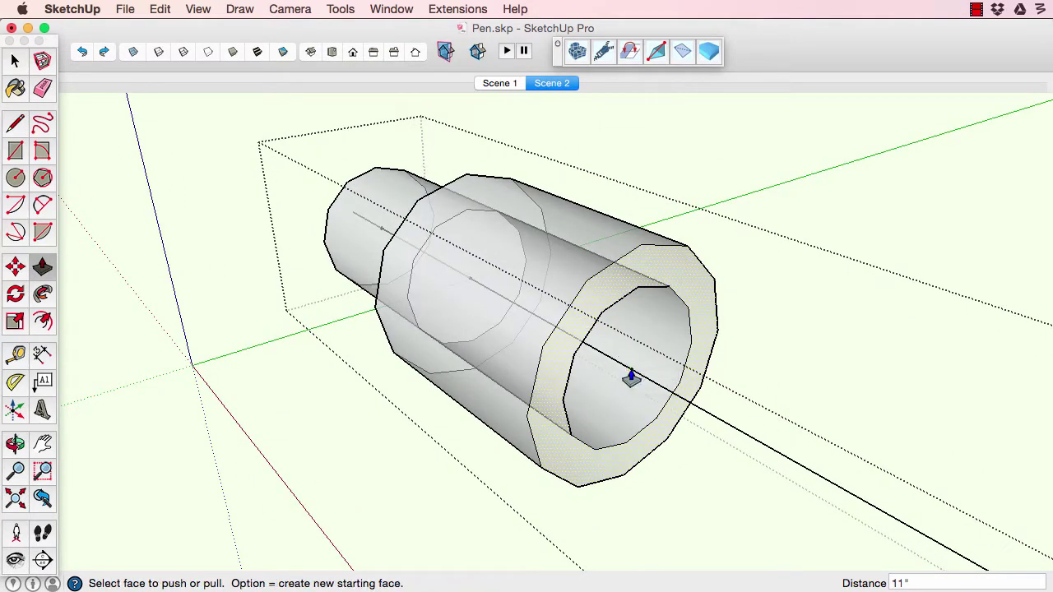
# - Extrude the recessed inner face flush with the outer ring's end and erase the circular edge dividing them
pyautogui.moveTo(559, 364); pyautogui.dragTo(507, 263, button='middle')
pyautogui.doubleClick(506, 263)
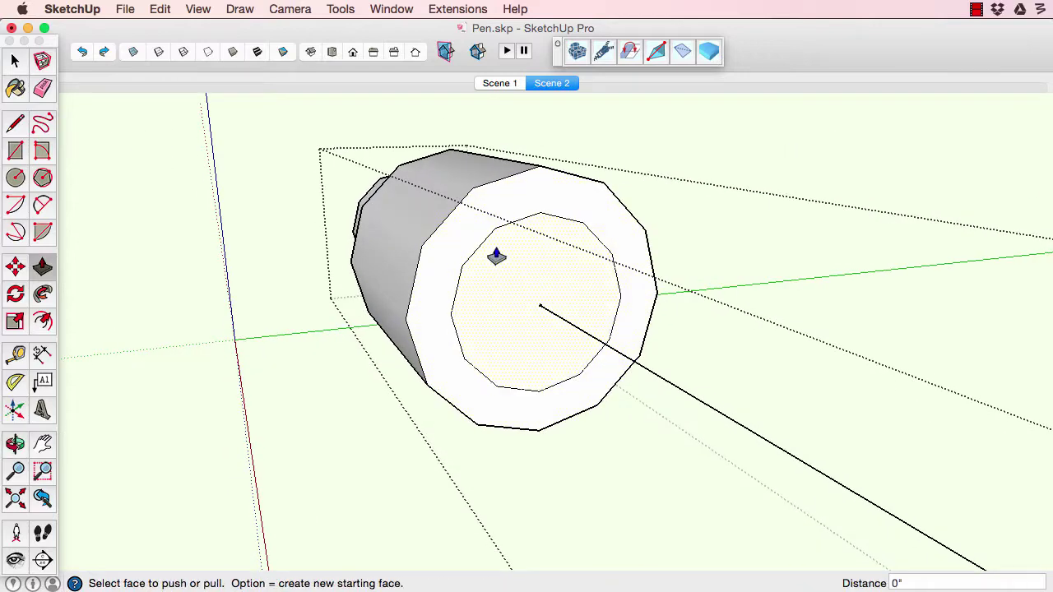
pyautogui.press('e')
pyautogui.click(447, 285)
pyautogui.moveTo(447, 285)
pyautogui.mouseDown(button='middle')
pyautogui.moveTo(573, 348)
pyautogui.moveTo(636, 397)
pyautogui.mouseUp(button='middle')
# - Scale the cylinder's merged end face about its center until it matches the green barrel's width
pyautogui.press('space')
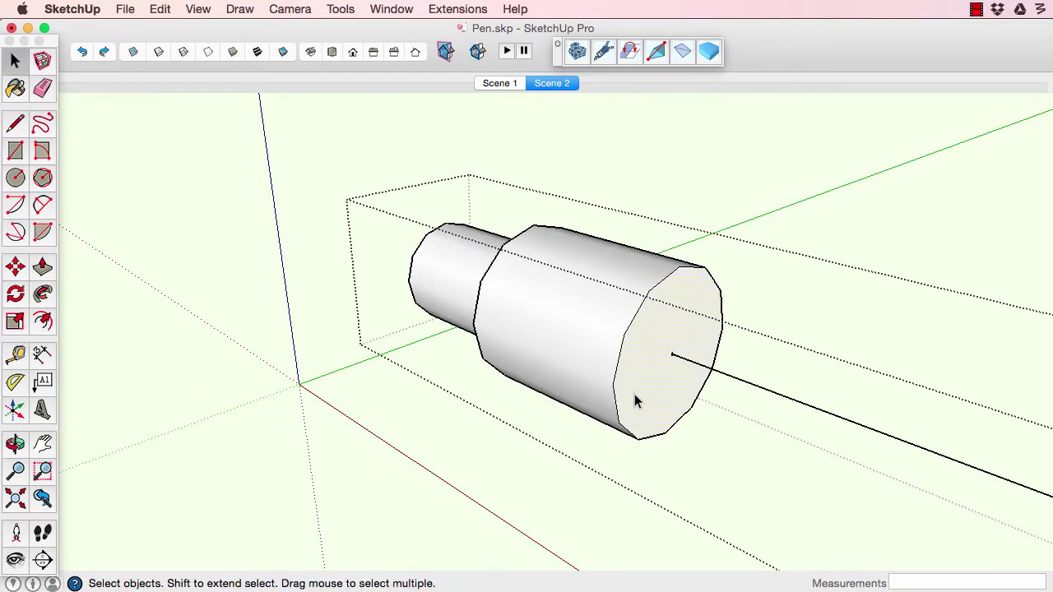
pyautogui.click(635, 395)
pyautogui.press('s')
pyautogui.moveTo(618, 468); pyautogui.dragTo(594, 489)
pyautogui.press('i')
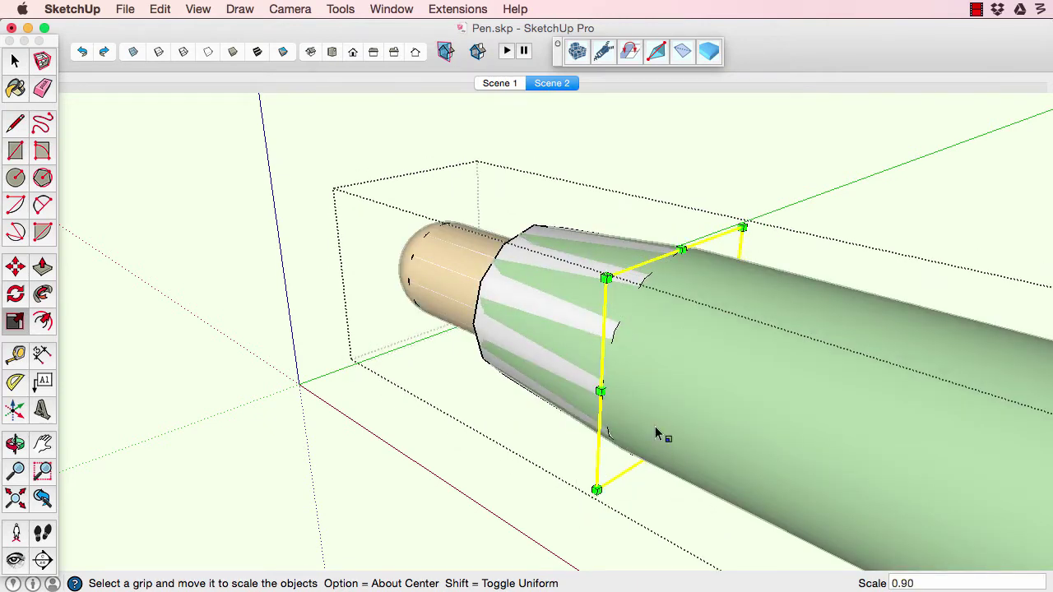
# - Push/Pull the end face along the green barrel to the center line point at the joint with the blue grip
pyautogui.press('p')
pyautogui.scroll(-3, 701, 390)
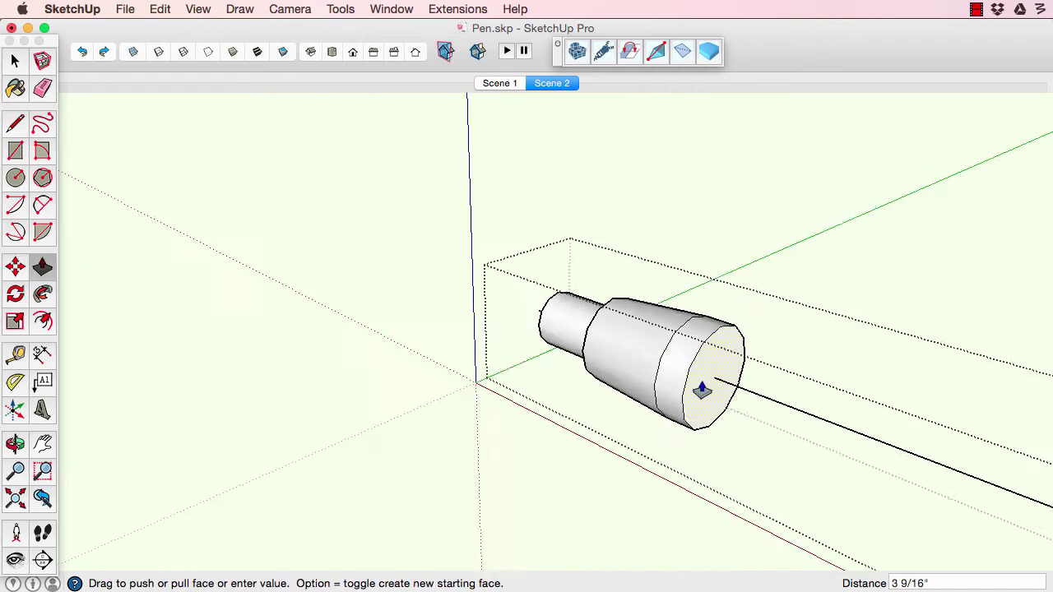
pyautogui.scroll(-3, 702, 390)
pyautogui.scroll(6, 833, 432)
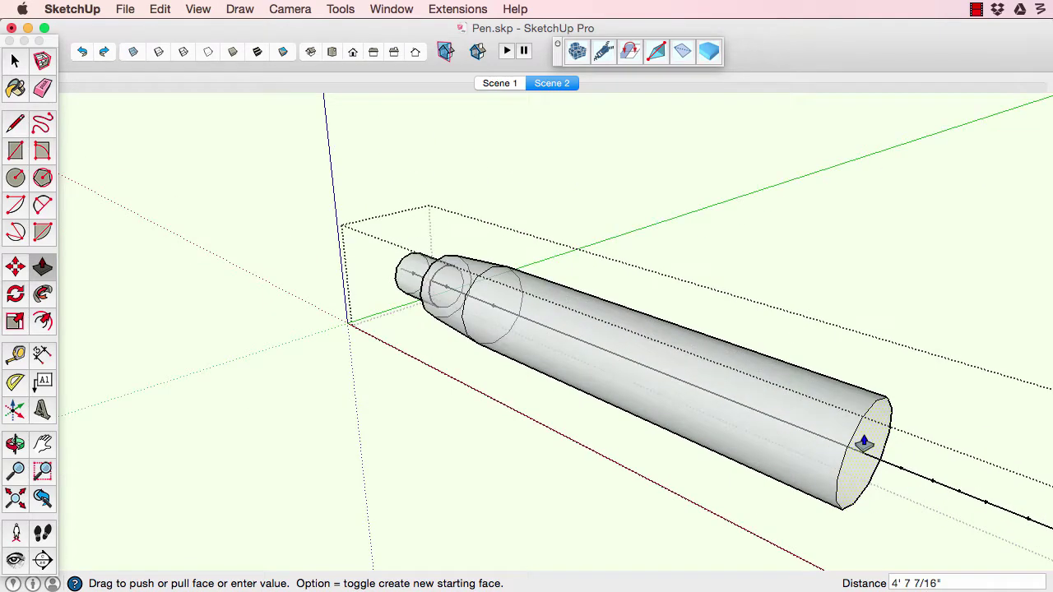
pyautogui.moveTo(928, 497); pyautogui.dragTo(505, 307, button='middle')
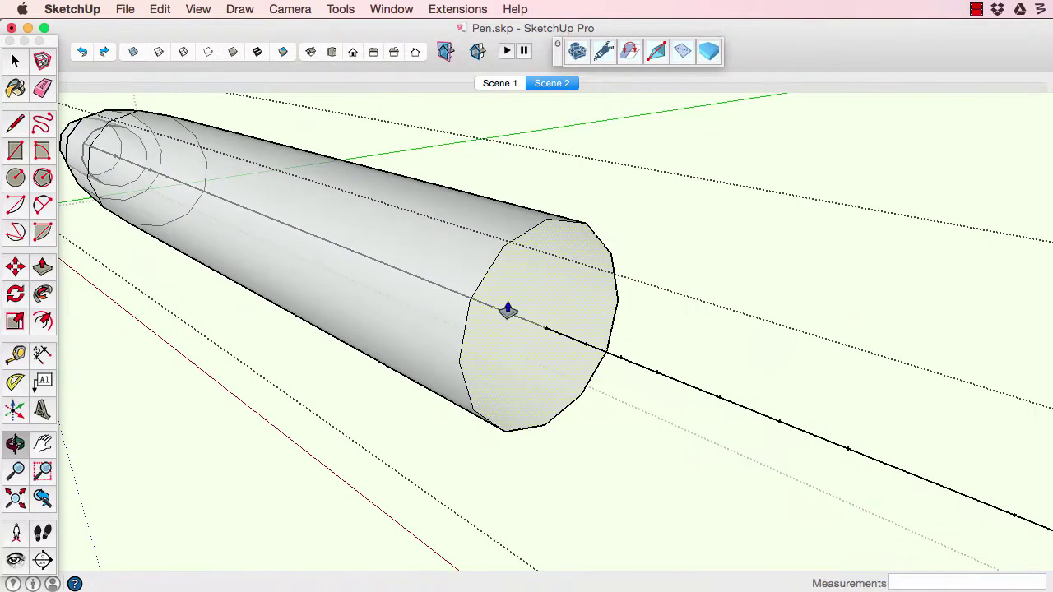
# - Push/Pull the end face to the first center line point past the green-blue joint and scale it to the blue grip's width
pyautogui.press('space')
pyautogui.click(508, 350)
pyautogui.press('s')
pyautogui.hotkey('shift', 'h')
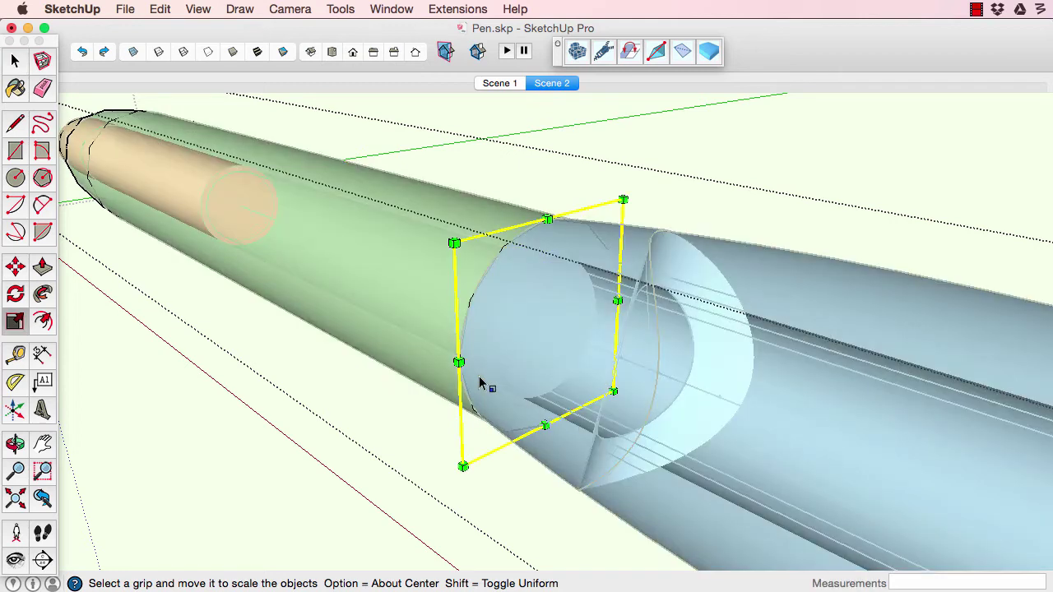
pyautogui.press('p')
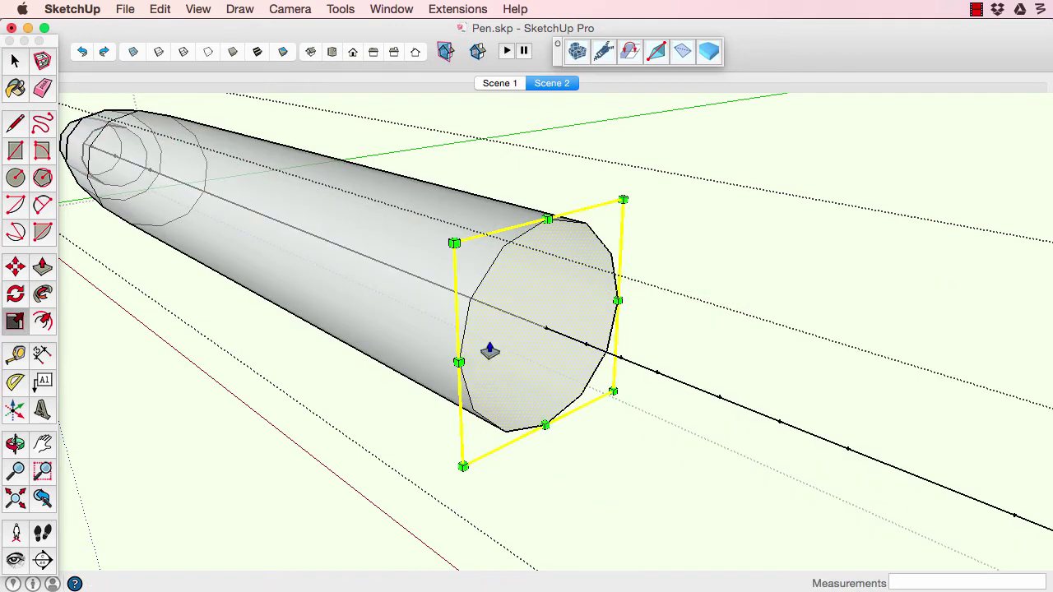
pyautogui.moveTo(508, 390); pyautogui.dragTo(590, 354)
pyautogui.press('space')
pyautogui.press('s')
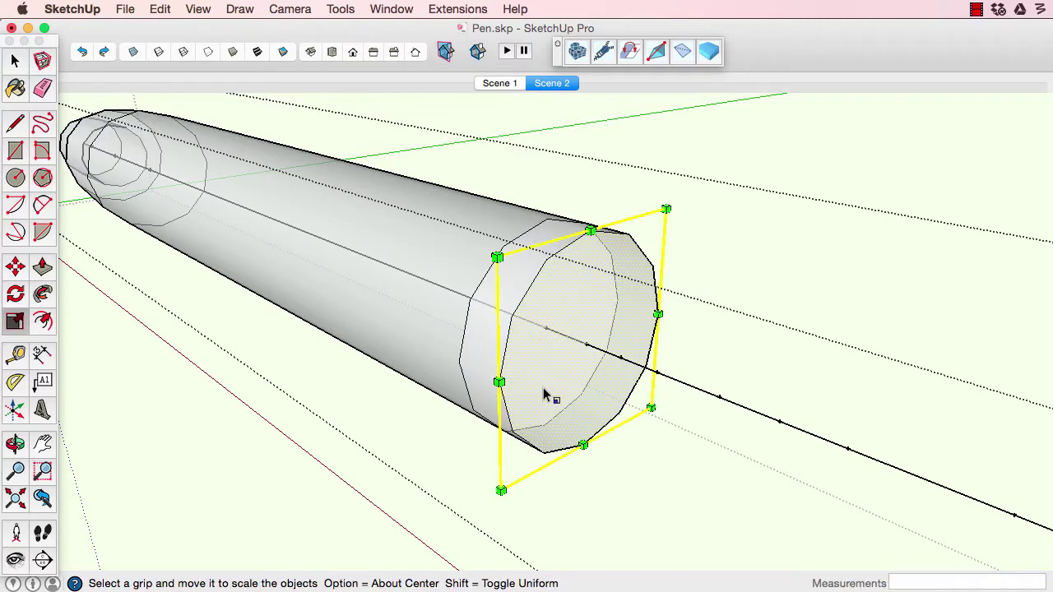
pyautogui.keyDown('alt'); pyautogui.click(501, 490); pyautogui.keyUp('alt')
pyautogui.moveTo(492, 500)
pyautogui.keyDown('alt'); pyautogui.mouseDown()
pyautogui.moveTo(484, 514)
pyautogui.moveTo(500, 500)
pyautogui.mouseUp(); pyautogui.keyUp('alt')
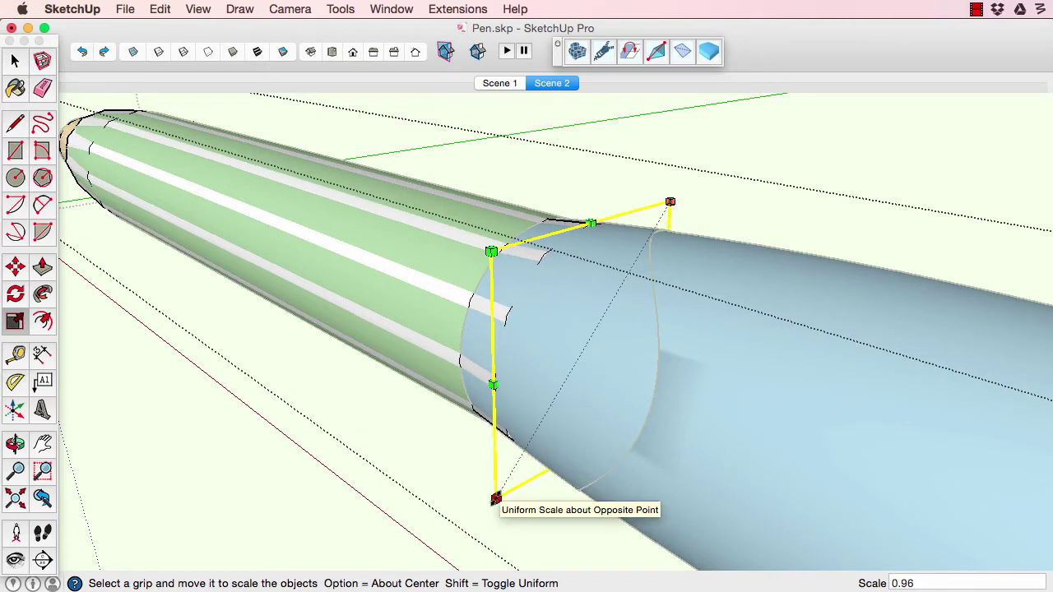
# - Extrude the end face to the second center line point past the joint and scale it about its center to fit the blue grip
pyautogui.press('p')
pyautogui.press('Escape')
pyautogui.click(564, 376)
pyautogui.click(617, 364)
pyautogui.press('space')
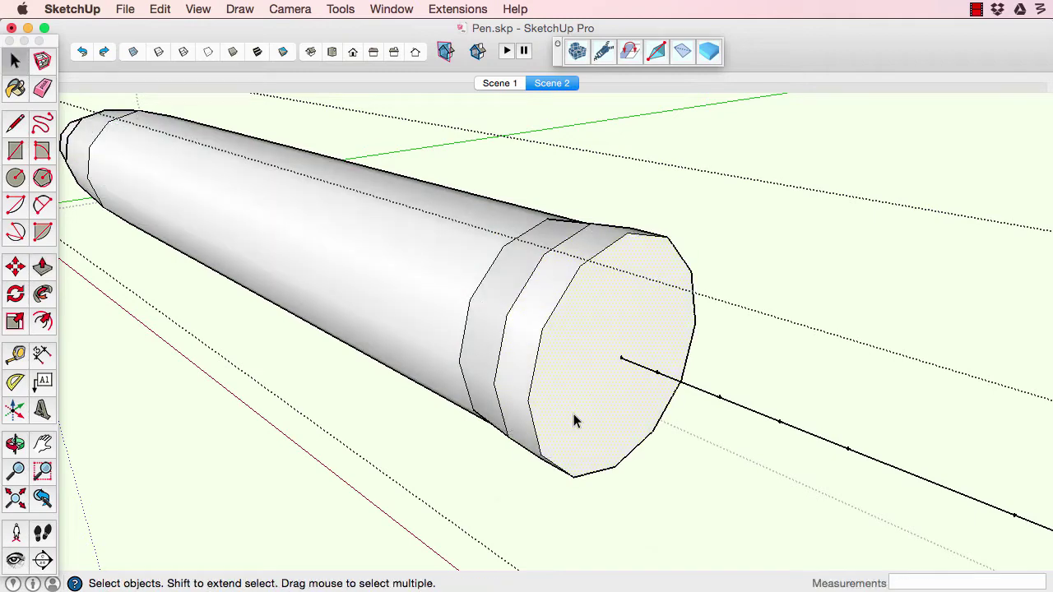
pyautogui.click(573, 418)
pyautogui.press('s')
pyautogui.keyDown('alt'); pyautogui.moveTo(522, 518); pyautogui.dragTo(551, 552); pyautogui.keyUp('alt')
pyautogui.press('i')
# - Extrude the end face to the third center line point past the joint and scale it to the blue surface
pyautogui.press('p')
pyautogui.click(603, 395)
pyautogui.press('x')
pyautogui.click(656, 376)
pyautogui.press('space')
pyautogui.click(615, 448)
pyautogui.press('s')
pyautogui.moveTo(551, 553); pyautogui.dragTo(469, 414, button='middle')
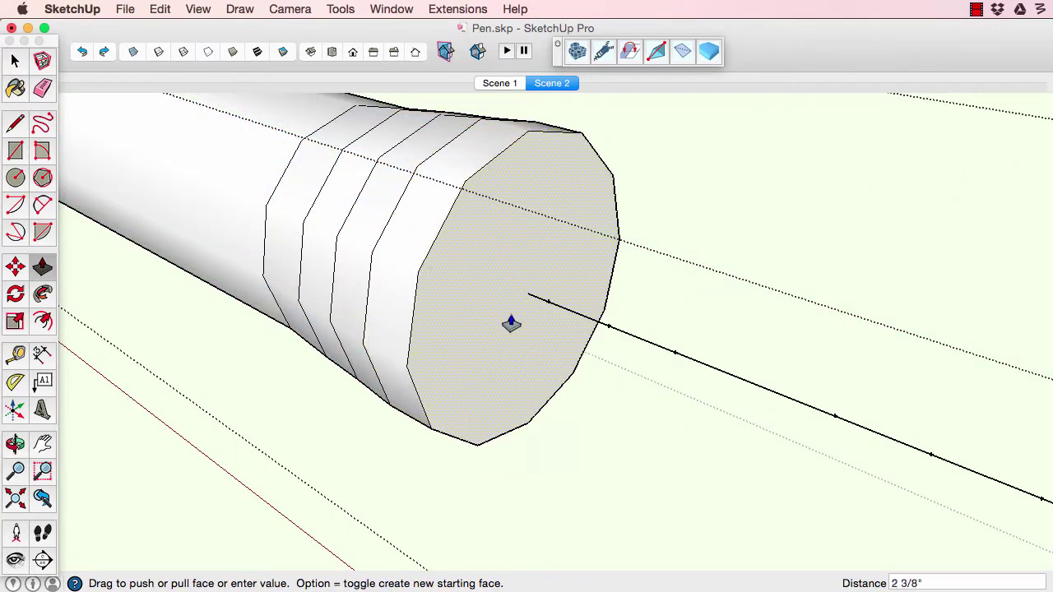
# - Extend the mesh to the fourth center line point past the joint and scale its end face to the grip's width
pyautogui.click(547, 307)
pyautogui.press('space')
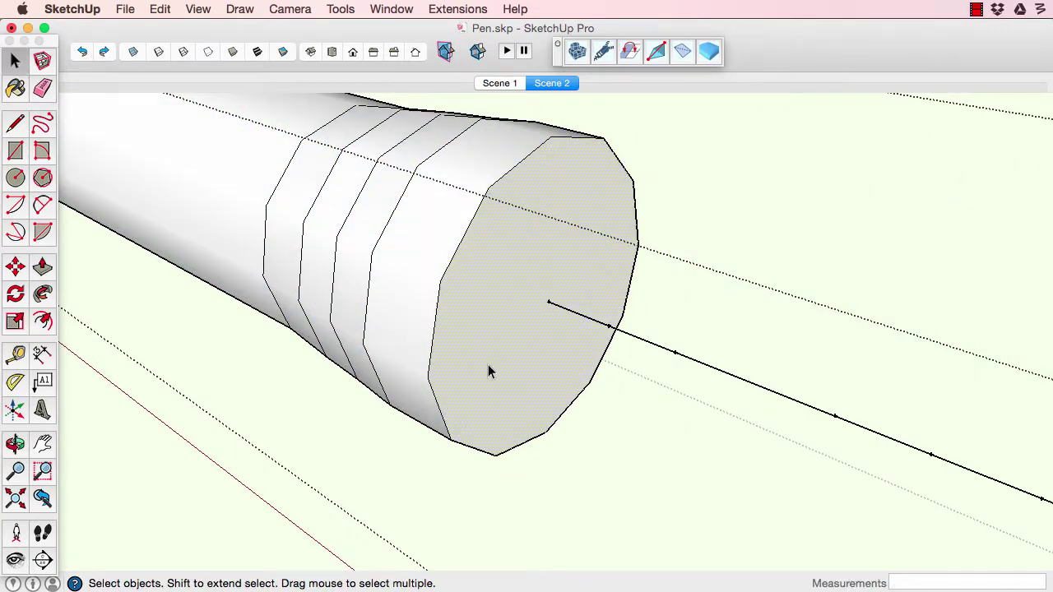
pyautogui.tripleClick(487, 364)
pyautogui.press('s')
pyautogui.moveTo(436, 517); pyautogui.dragTo(434, 515)
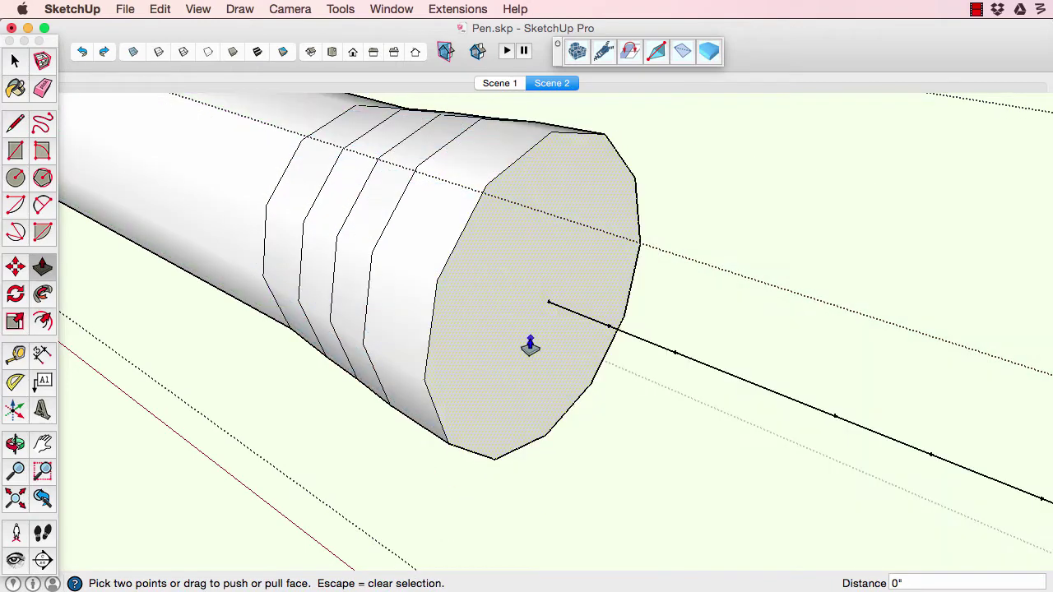
# - Push/Pull the end face to the fifth center line point past the joint and scale it uniformly about its center
pyautogui.click(530, 346)
pyautogui.click(541, 393)
pyautogui.press('space')
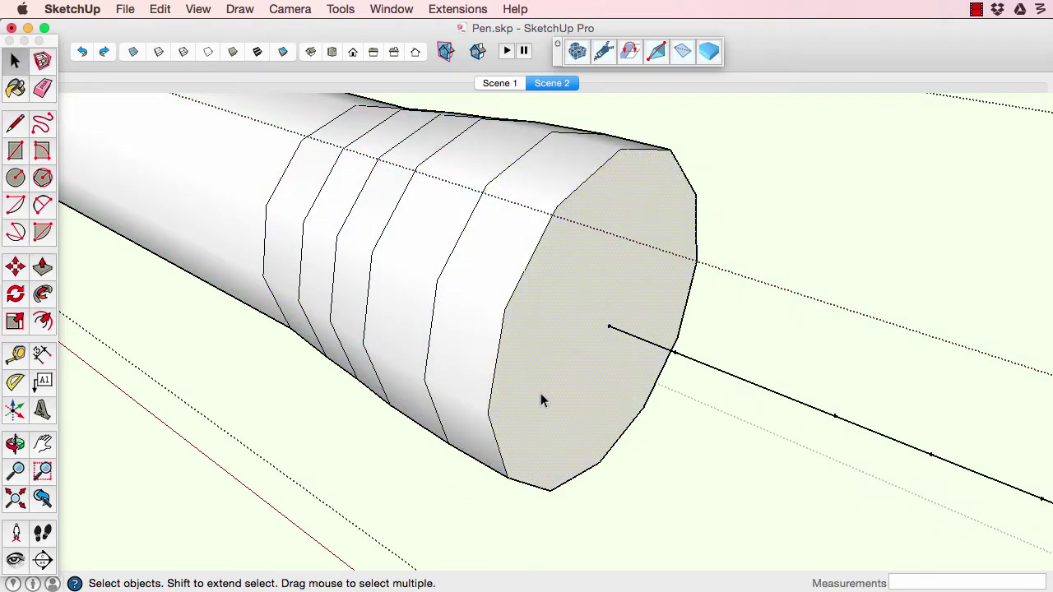
pyautogui.tripleClick(488, 281)
pyautogui.press('s')
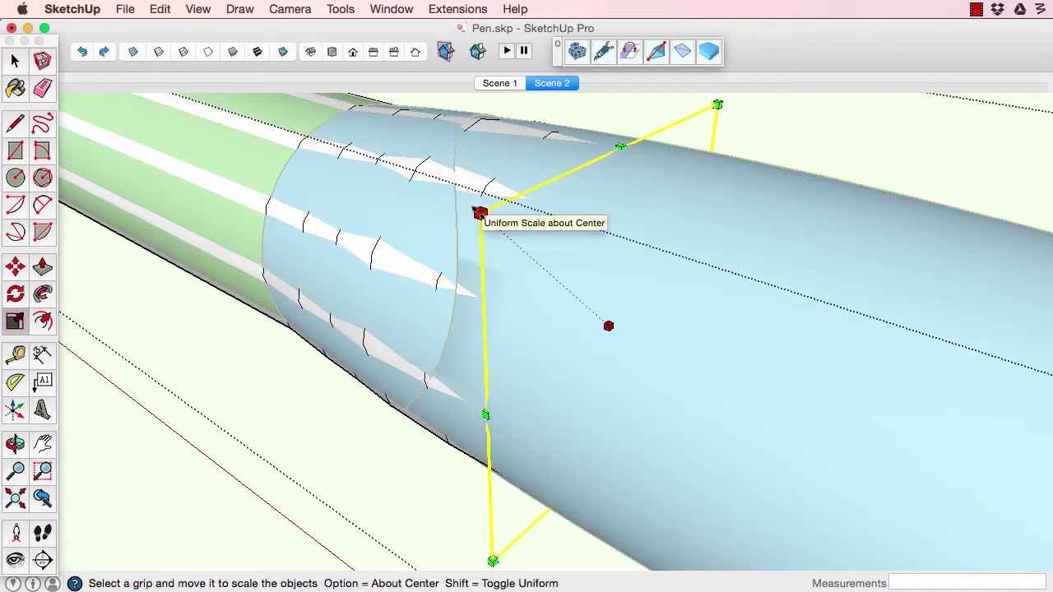
pyautogui.moveTo(480, 213); pyautogui.dragTo(476, 208)
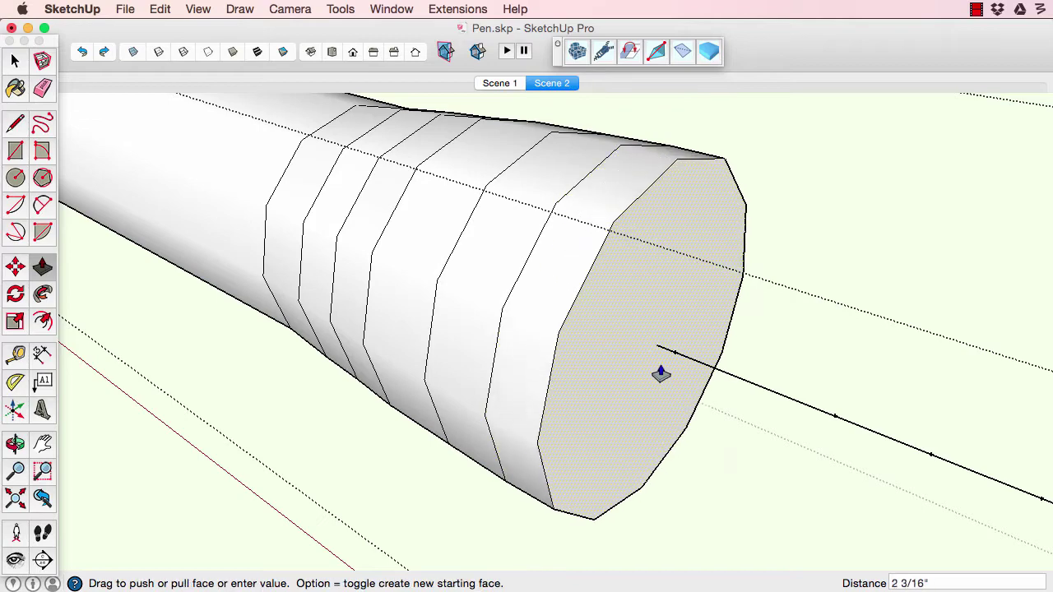
# - Extend the mesh to the sixth center line point past the joint and scale its end face to fit the blue body
pyautogui.click(660, 374)
pyautogui.press('space')
pyautogui.tripleClick(585, 369)
pyautogui.press('s')
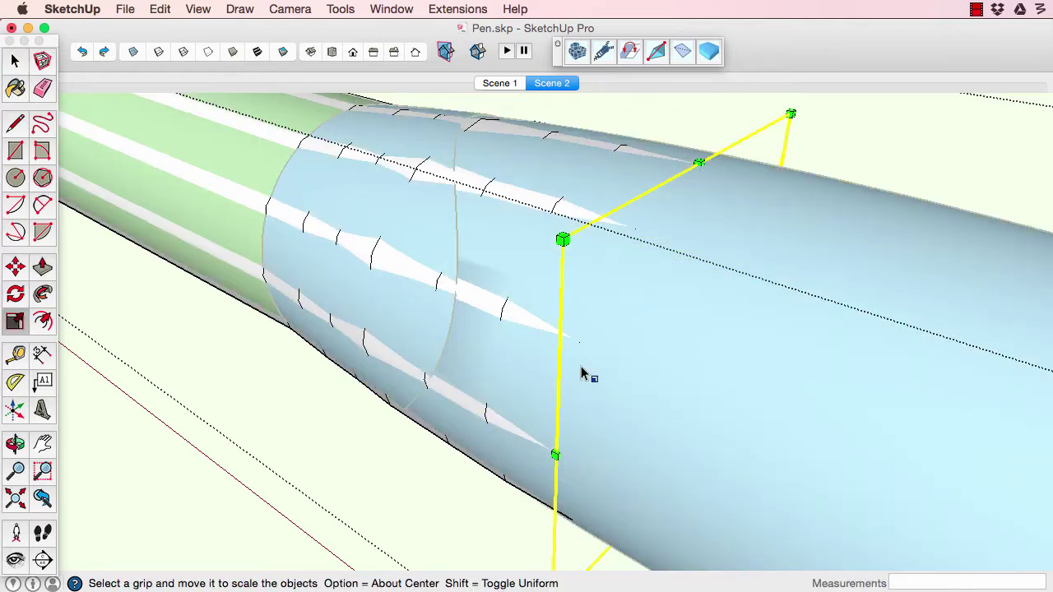
pyautogui.moveTo(564, 238); pyautogui.dragTo(567, 234)
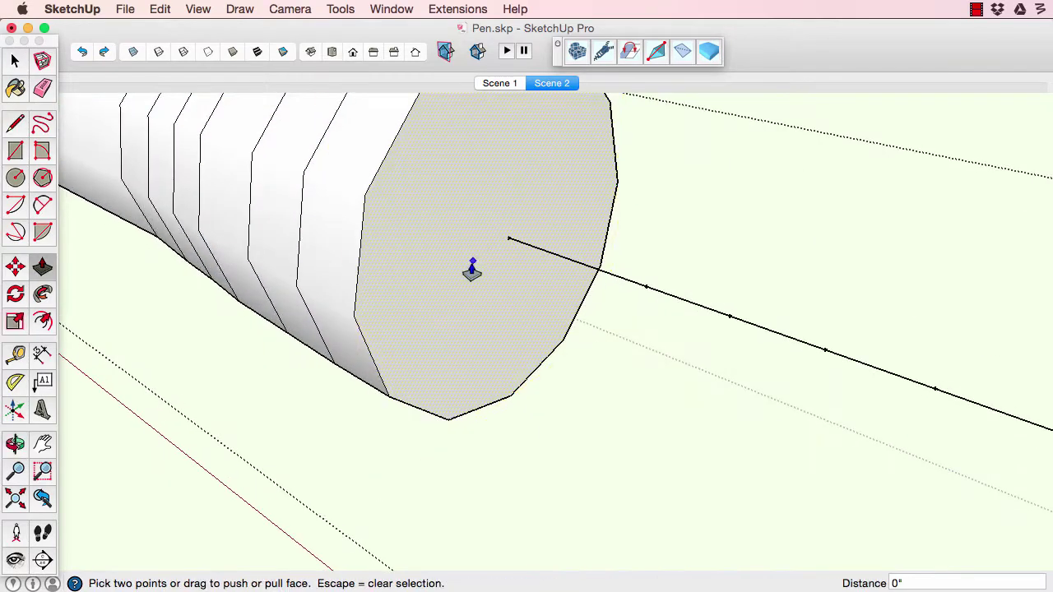
# - Extrude the end face through the seventh and eighth center line points past the joint and scale it about its center to the blue body
pyautogui.moveTo(470, 270); pyautogui.dragTo(605, 313)
pyautogui.press('space')
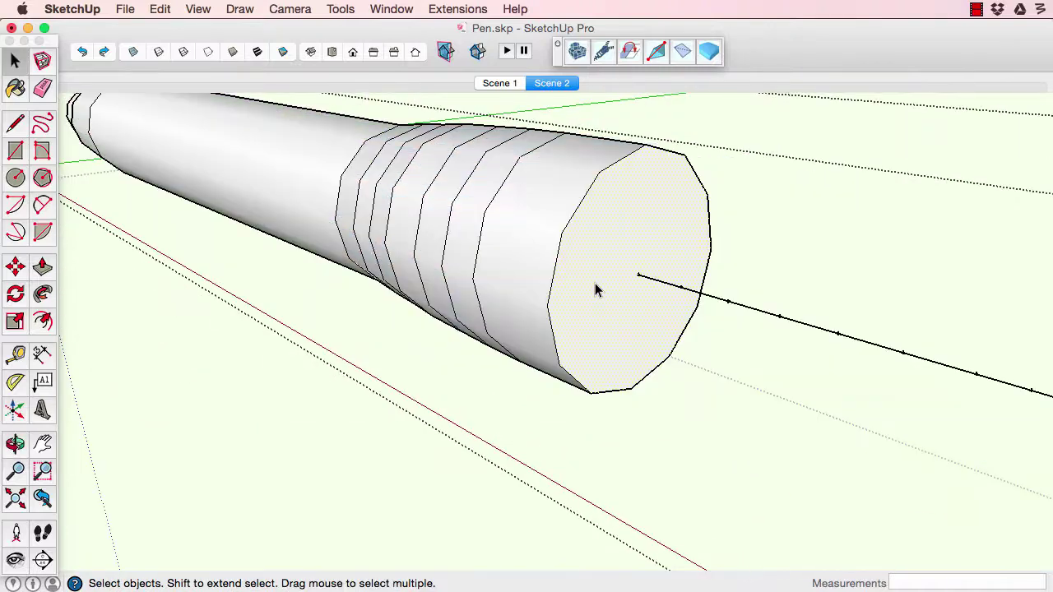
pyautogui.press('p')
pyautogui.moveTo(600, 299); pyautogui.dragTo(689, 296)
pyautogui.press('space')
pyautogui.press('s')
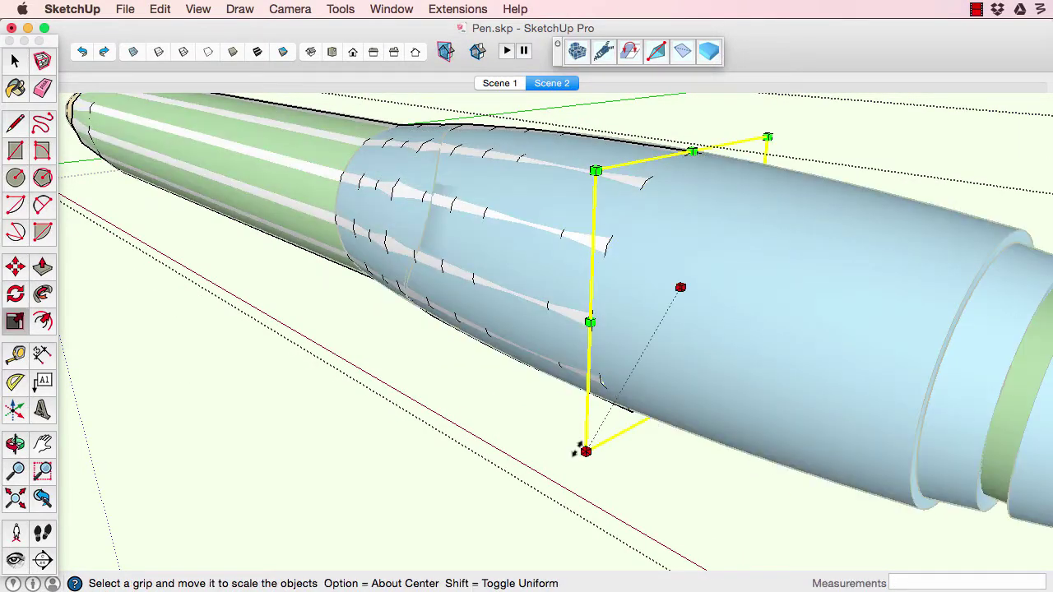
pyautogui.click(580, 448)
pyautogui.scroll(5, 582, 450)
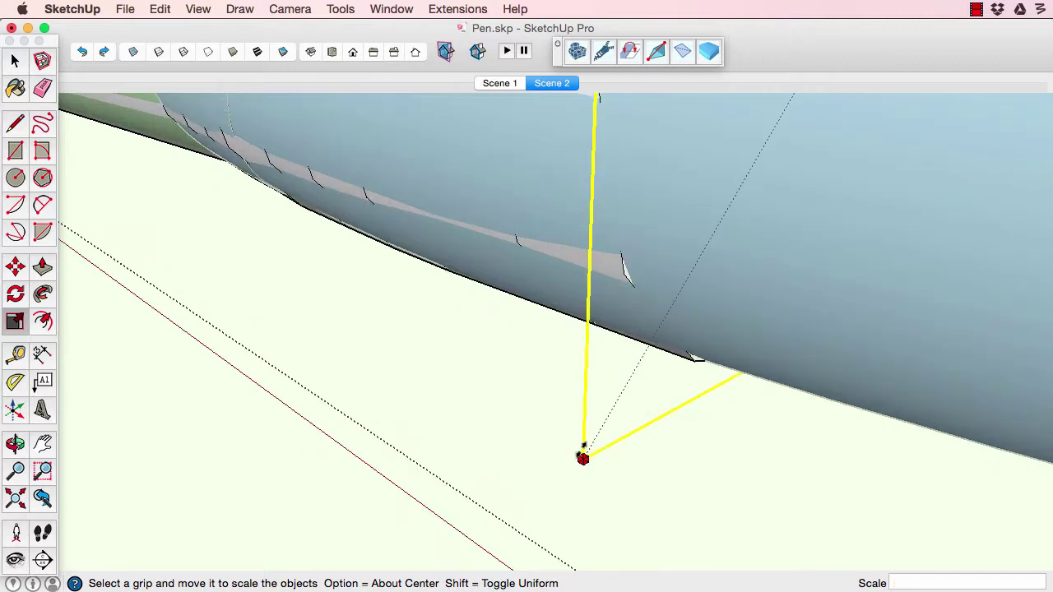
pyautogui.scroll(-6, 583, 453)
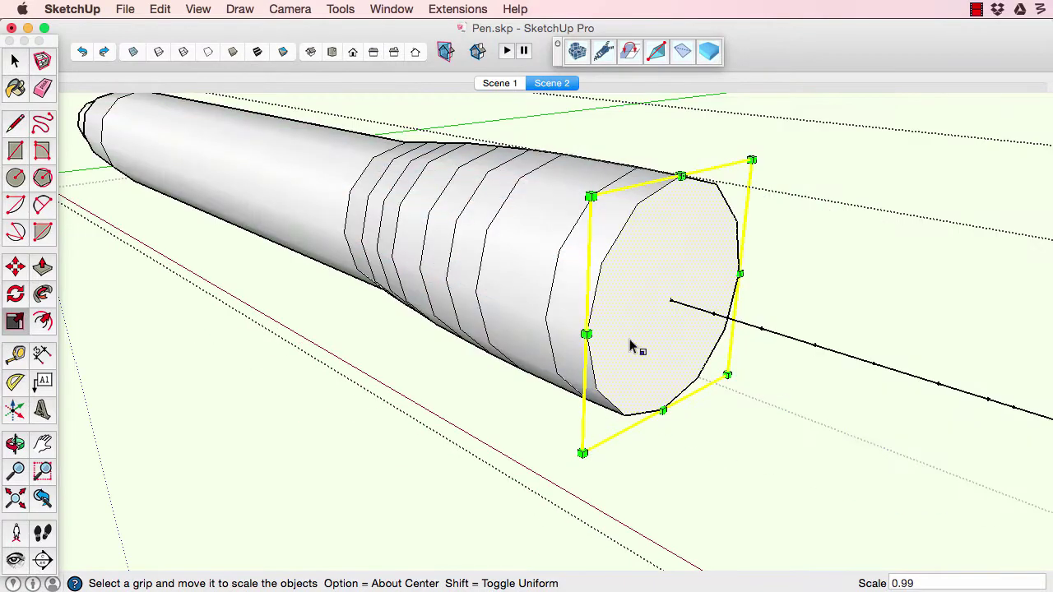
# - Extend the mesh to the ninth center line point past the joint and scale its end face to the blue body
pyautogui.press('p')
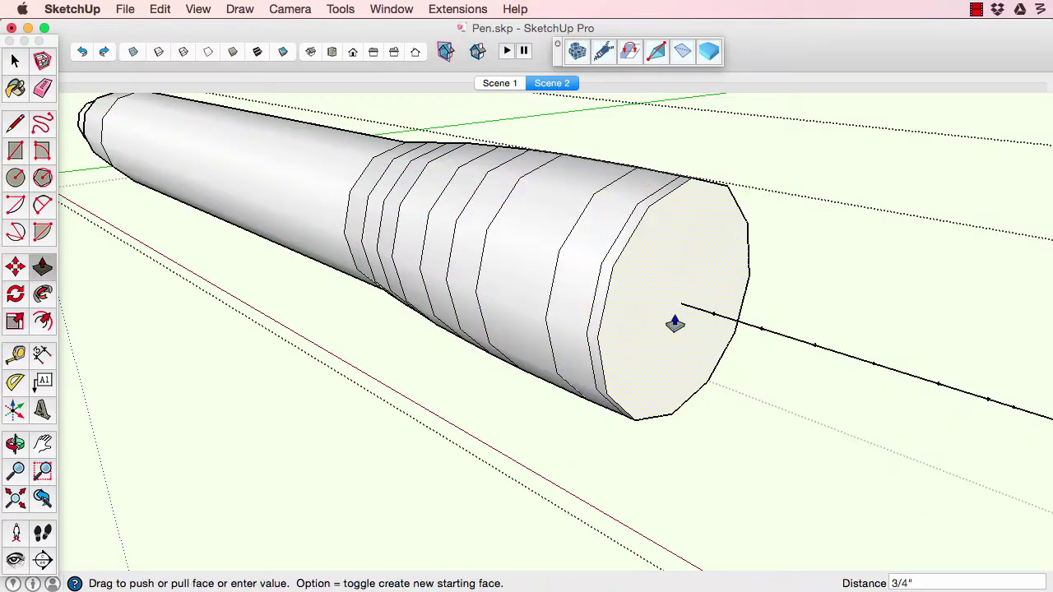
pyautogui.click(709, 322)
pyautogui.press('space')
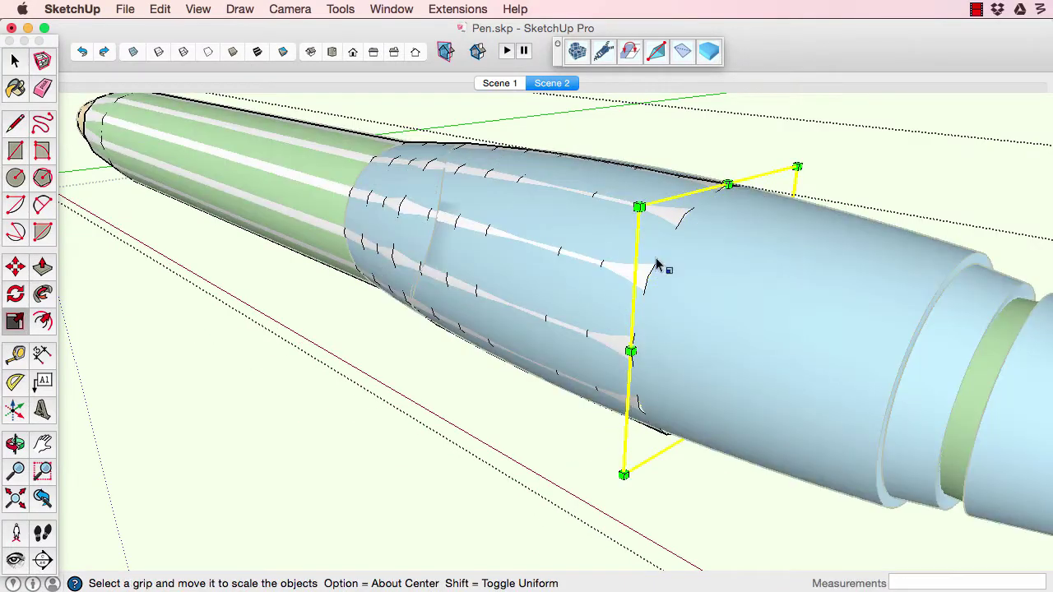
pyautogui.scroll(4, 640, 202)
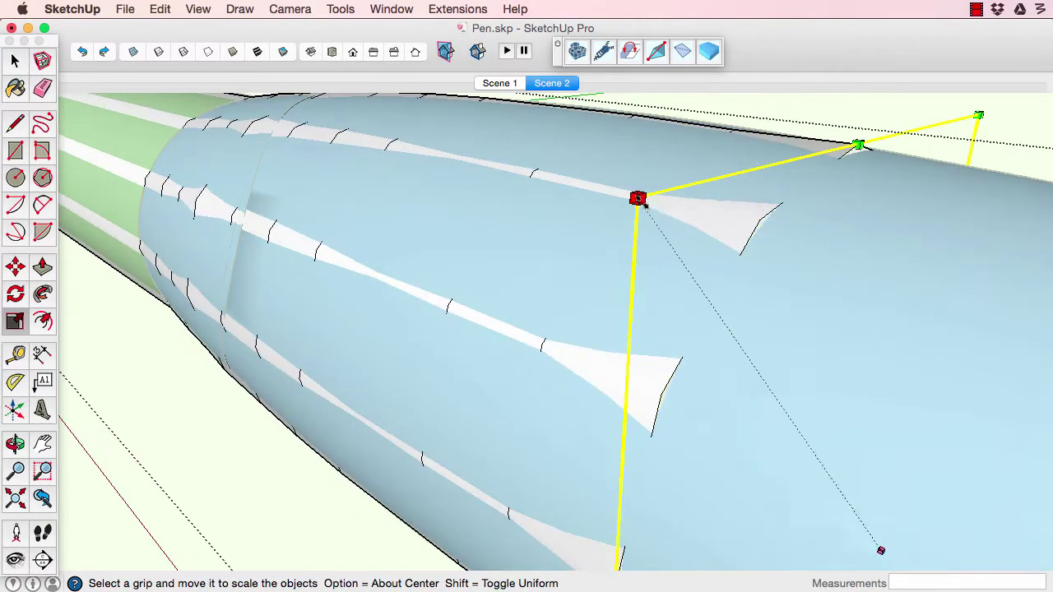
pyautogui.click(638, 199)
pyautogui.scroll(-2, 640, 205)
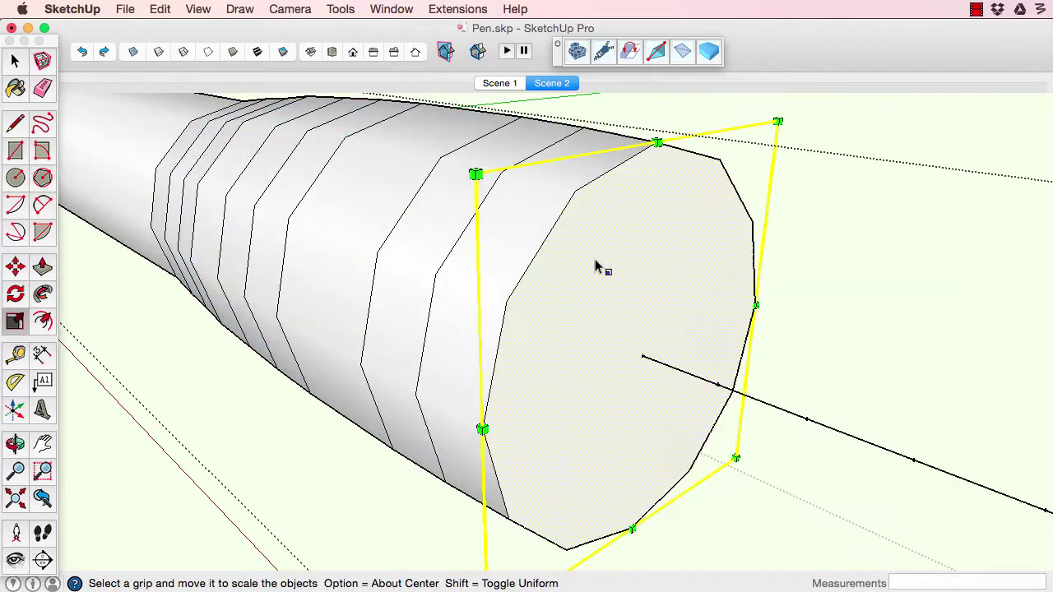
# - Push/Pull the end face to the tenth center line point past the joint and scale it about its center to fit the body
pyautogui.press('p')
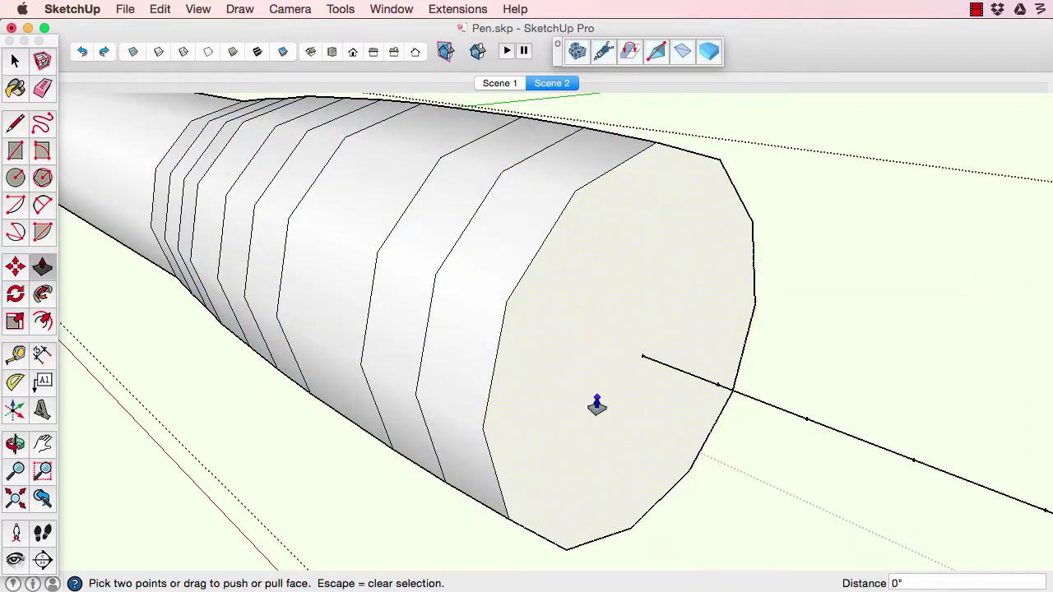
pyautogui.click(597, 404)
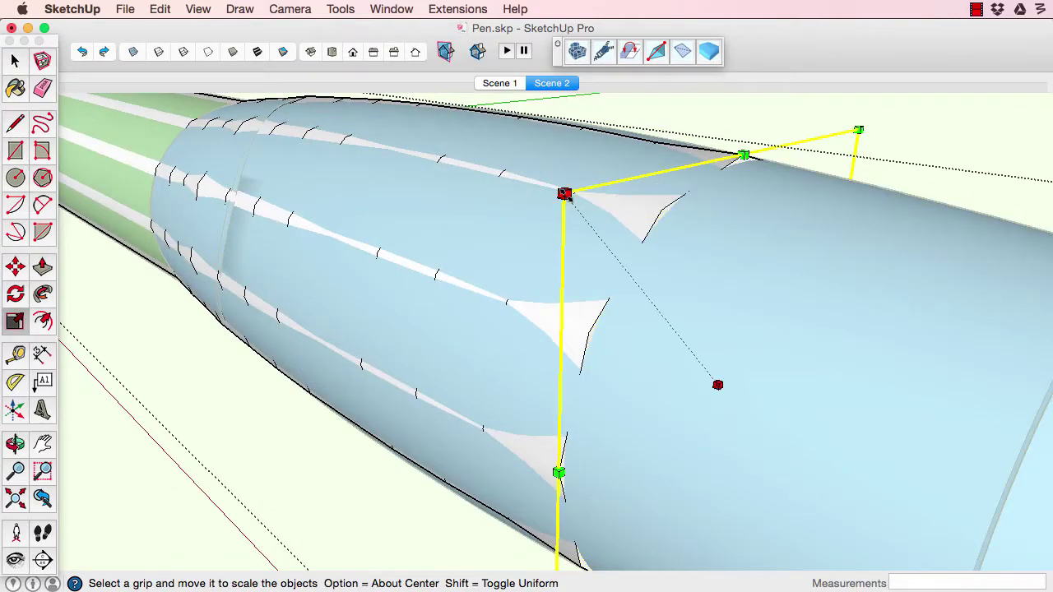
pyautogui.click(564, 194)
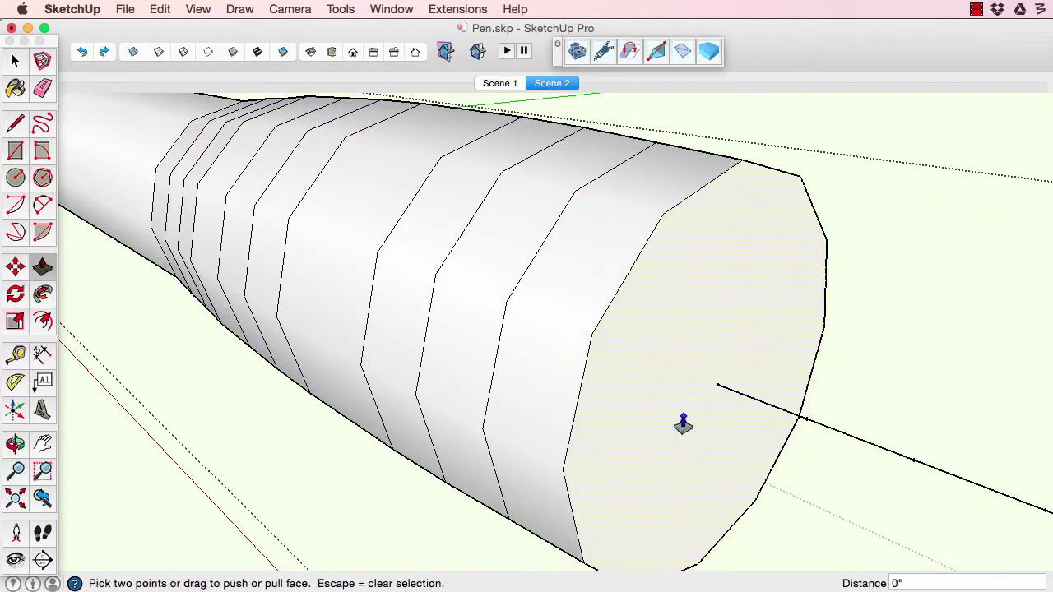
# - Extrude the end face to the eleventh center line point past the joint and scale it uniformly about its center by 0.96
pyautogui.click(681, 422)
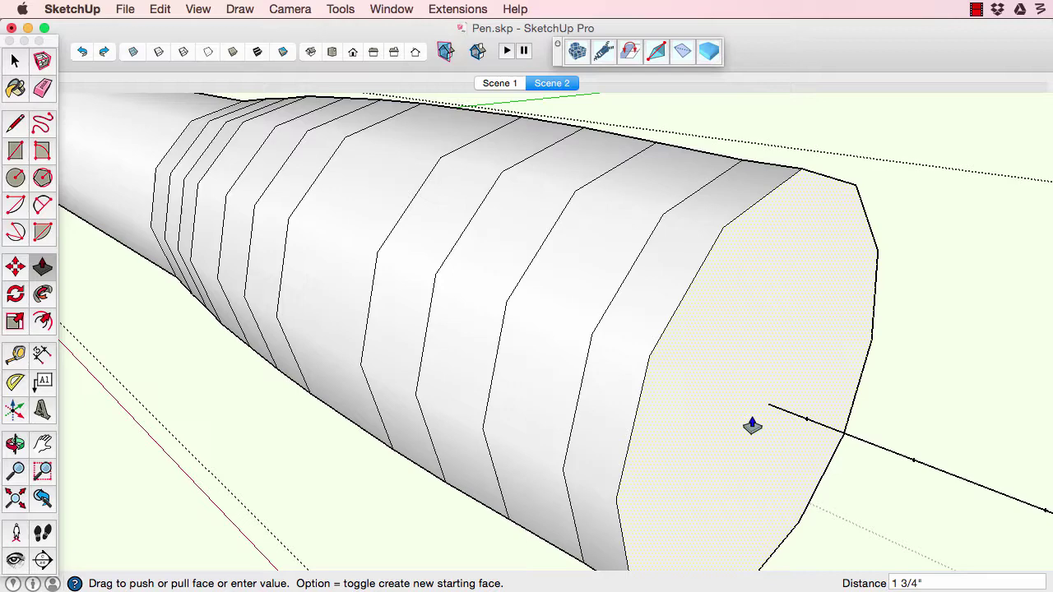
pyautogui.click(745, 435)
pyautogui.press('space')
pyautogui.scroll(2, 745, 435)
pyautogui.press('s')
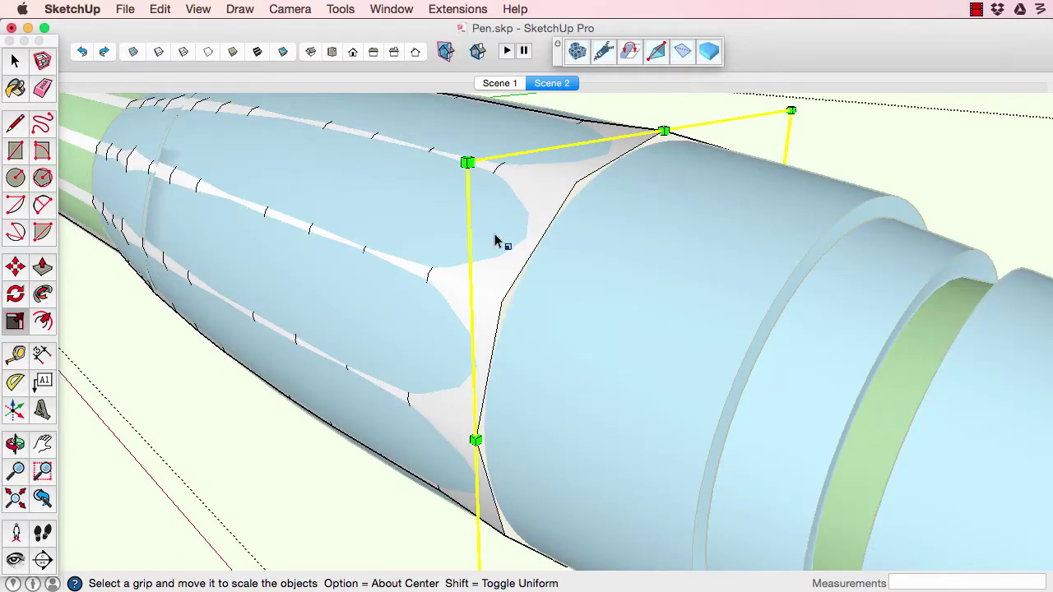
pyautogui.keyDown('alt'); pyautogui.click(476, 170); pyautogui.keyUp('alt')
pyautogui.click(477, 172)
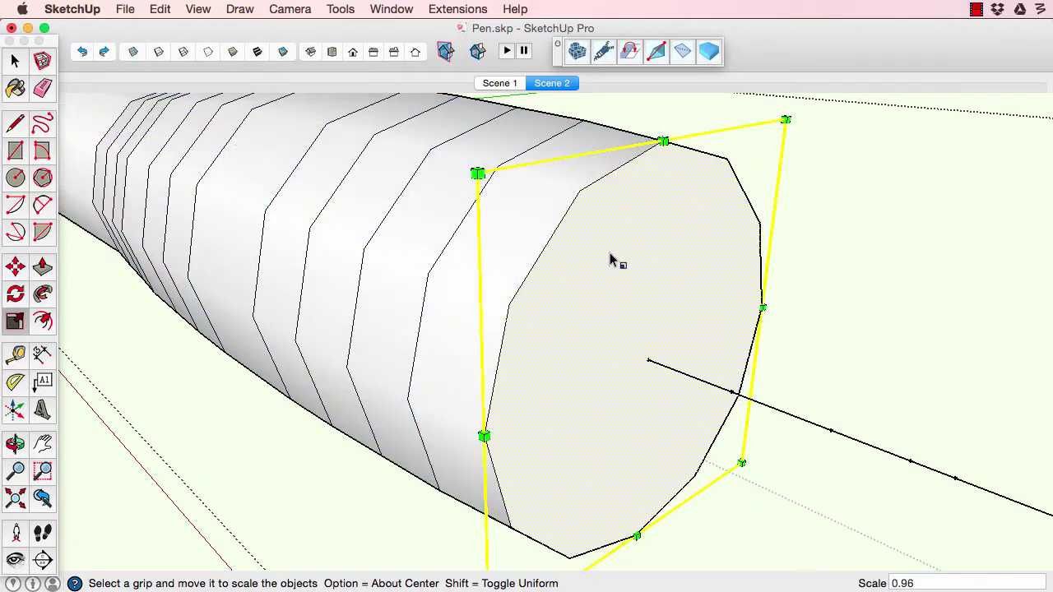
# - Extend the mesh to the twelfth center line point past the joint and scale down its end face to the tapering body
pyautogui.press('p')
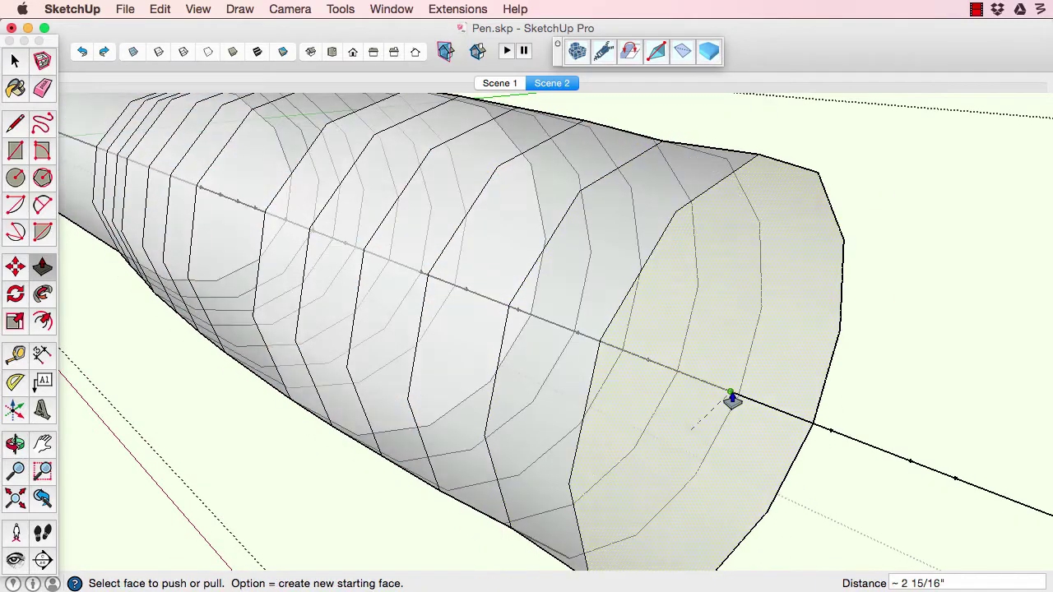
pyautogui.press('s')
pyautogui.click(579, 198)
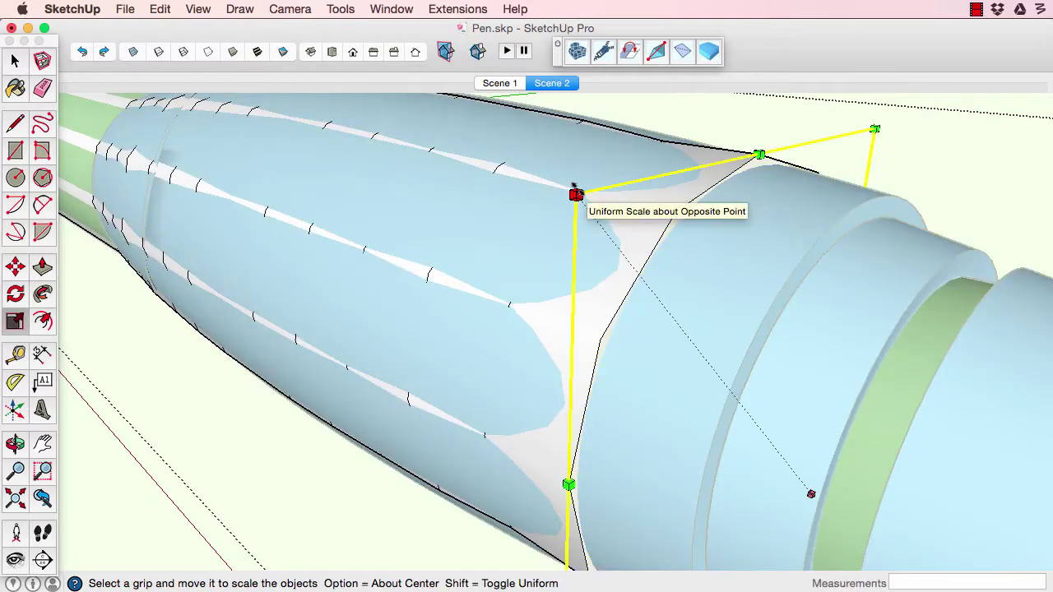
pyautogui.click(584, 206)
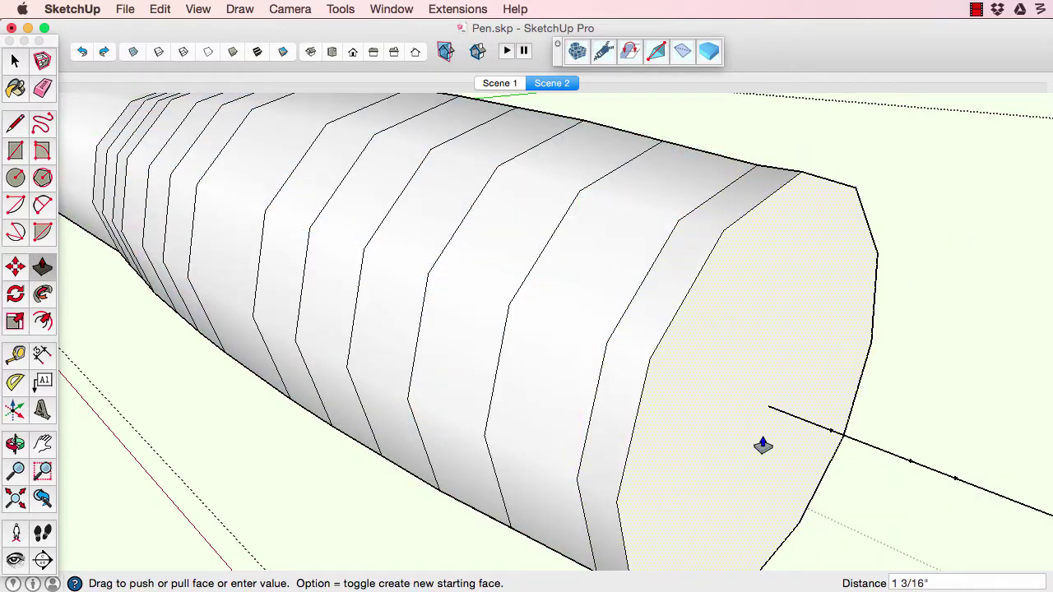
# - Push/Pull the end face to the blue body's first shoulder and scale it about its center by 0.96
pyautogui.click(782, 463)
pyautogui.press('space')
pyautogui.press('s')
pyautogui.scroll(-2, 782, 456)
pyautogui.keyDown('shift'); pyautogui.moveTo(782, 457); pyautogui.dragTo(628, 395, button='middle'); pyautogui.keyUp('shift')
pyautogui.press('i')
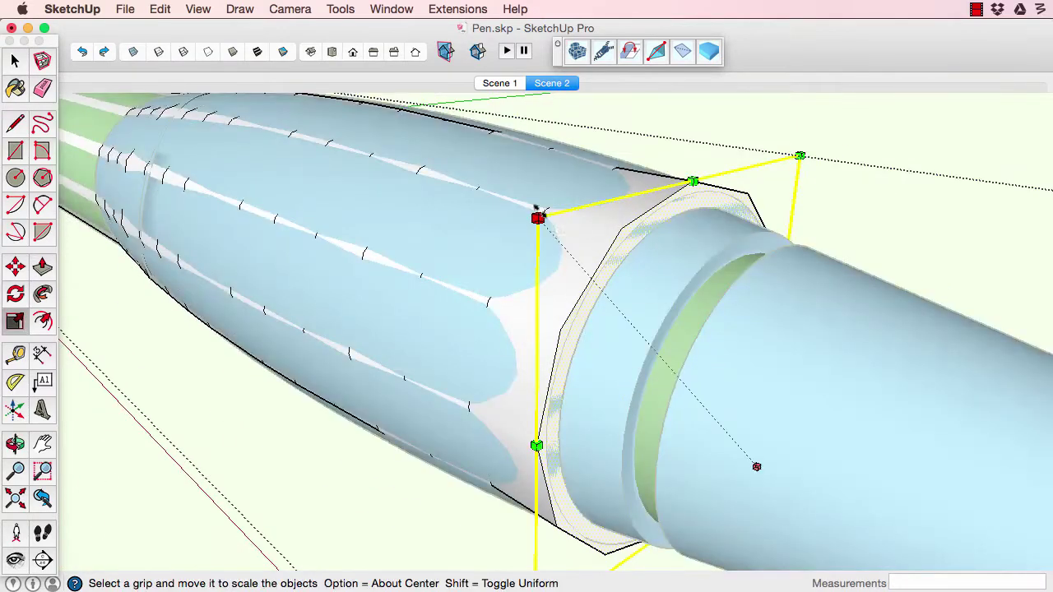
pyautogui.moveTo(537, 217); pyautogui.dragTo(546, 229)
pyautogui.scroll(3, 664, 245)
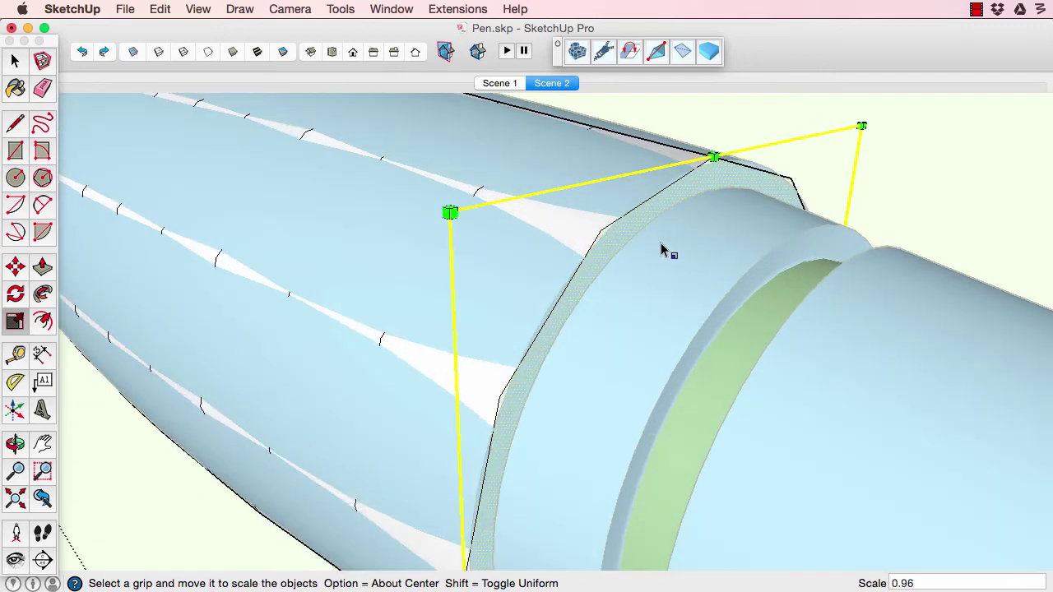
# - Offset the end face inward at the first shoulder and extrude the inner face to the edge of the green groove
pyautogui.press('f')
pyautogui.click(704, 164)
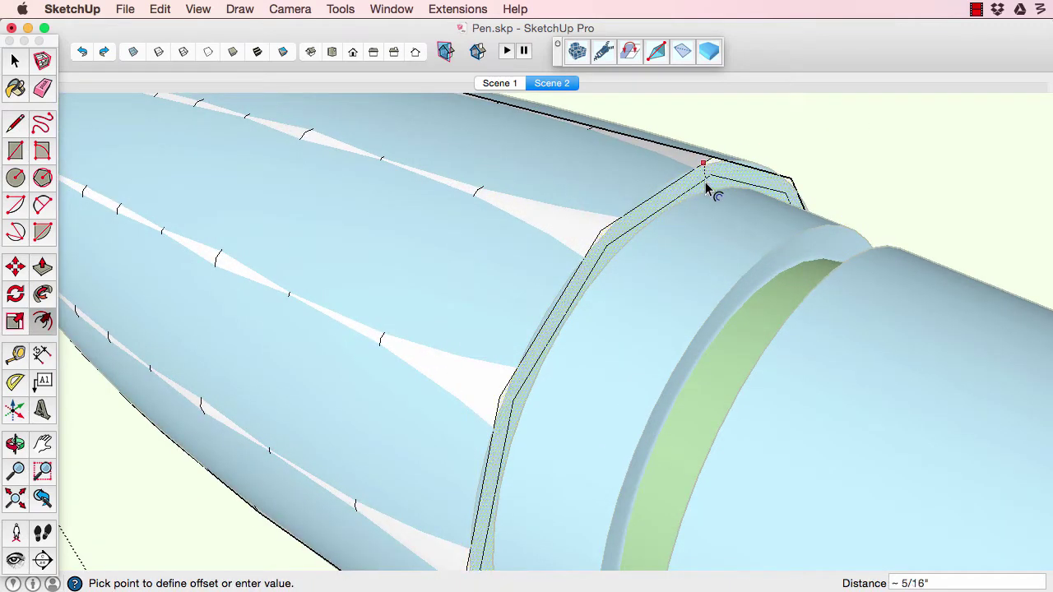
pyautogui.click(707, 197)
pyautogui.press('p')
pyautogui.click(616, 266)
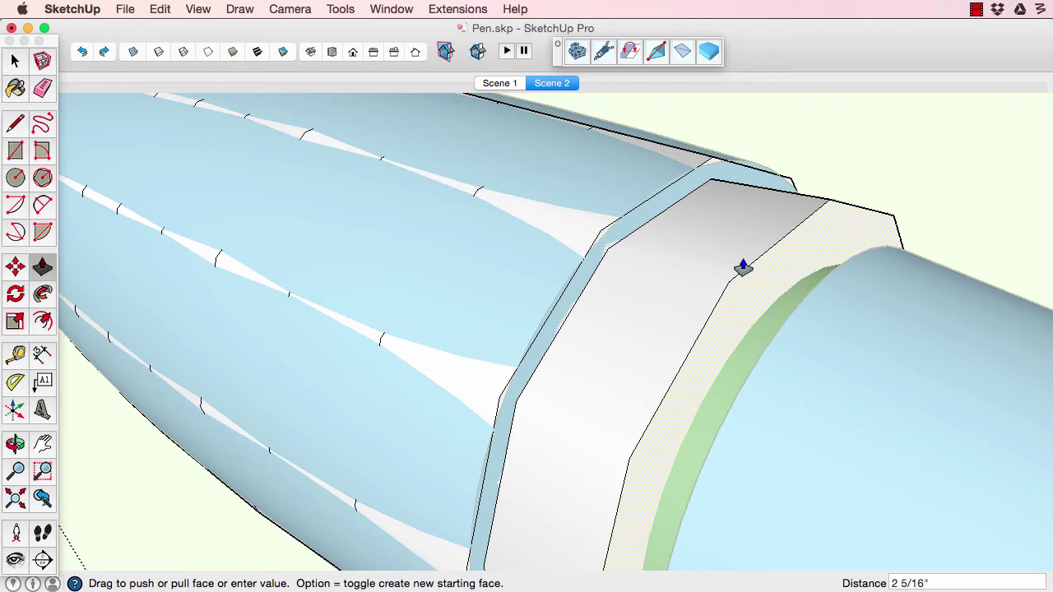
pyautogui.click(691, 343)
# - Scale the end face at the green groove about its center to match the stepped blue collar
pyautogui.press('space')
pyautogui.press('s')
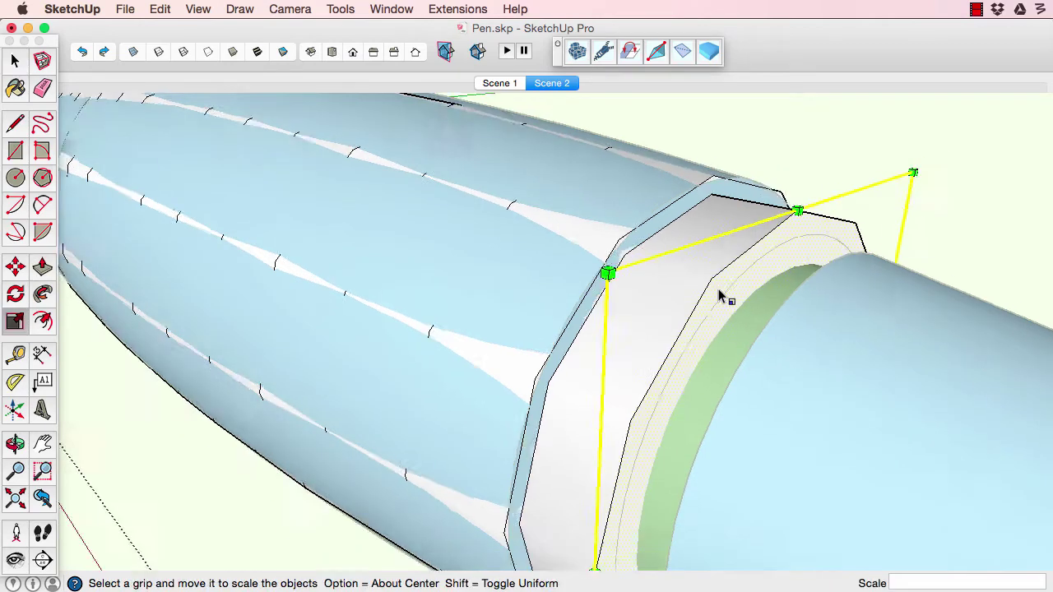
pyautogui.scroll(-3, 724, 298)
pyautogui.moveTo(637, 276); pyautogui.dragTo(648, 290)
pyautogui.scroll(5, 722, 226)
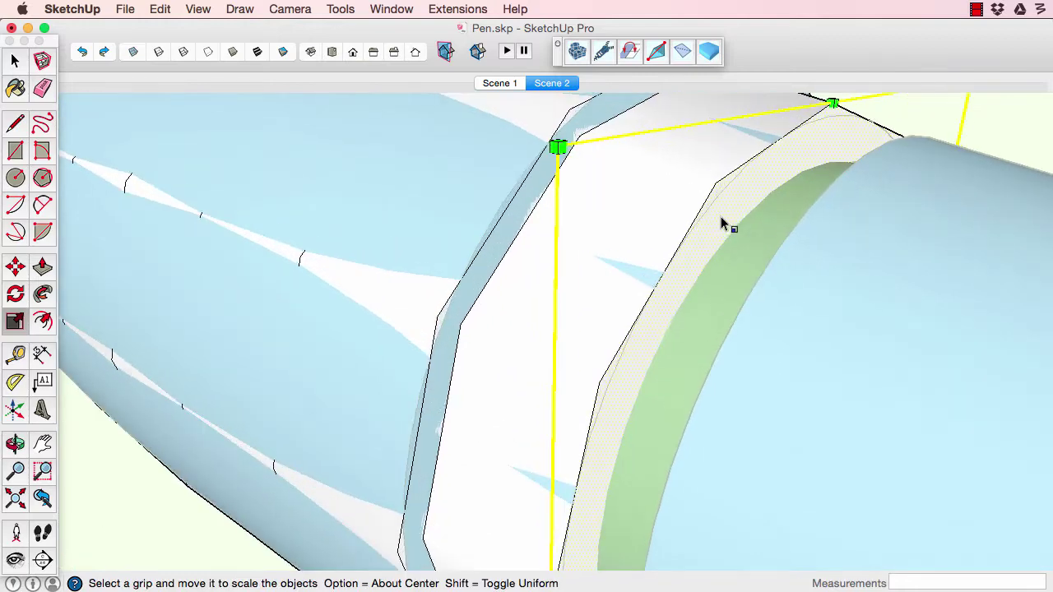
# - Offset the collar's end face inward about 1/2" and extrude the inner face about 1" across the green groove
pyautogui.press('f')
pyautogui.click(678, 255)
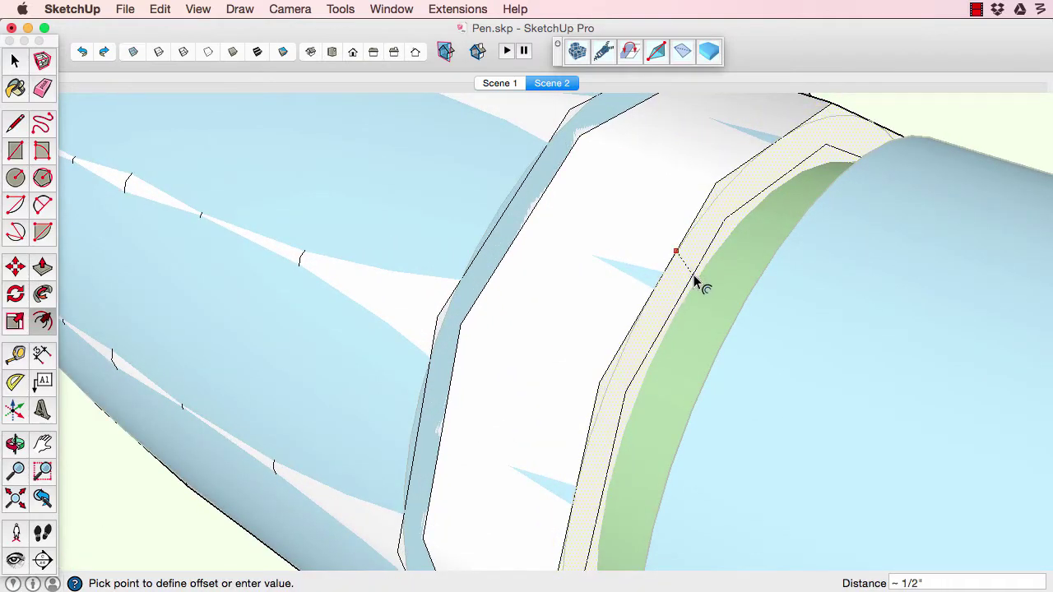
pyautogui.scroll(-3, 696, 290)
pyautogui.moveTo(696, 287); pyautogui.dragTo(733, 300, button='middle')
pyautogui.press('p')
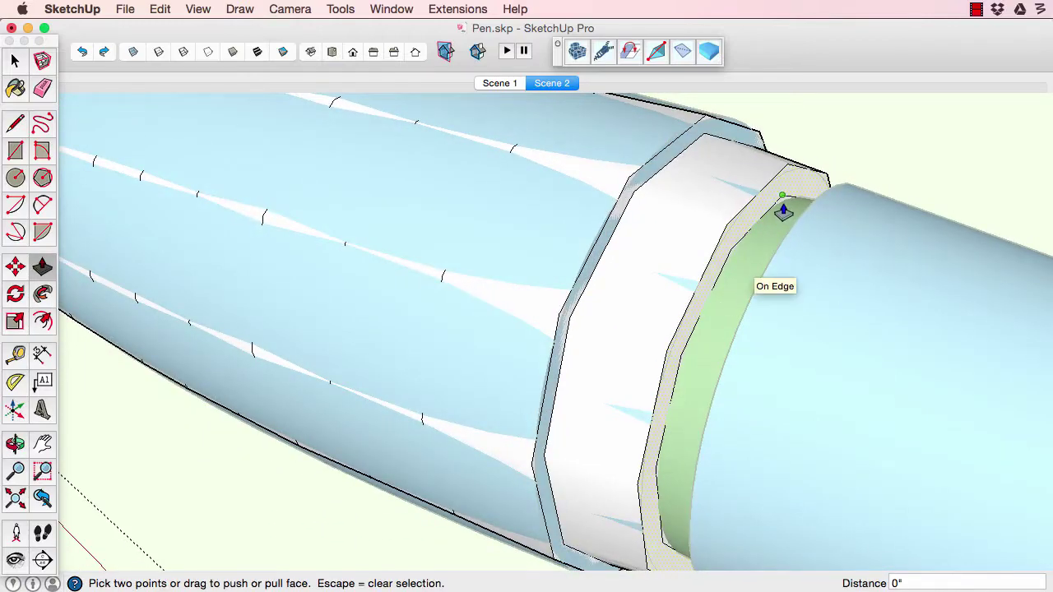
pyautogui.press('h')
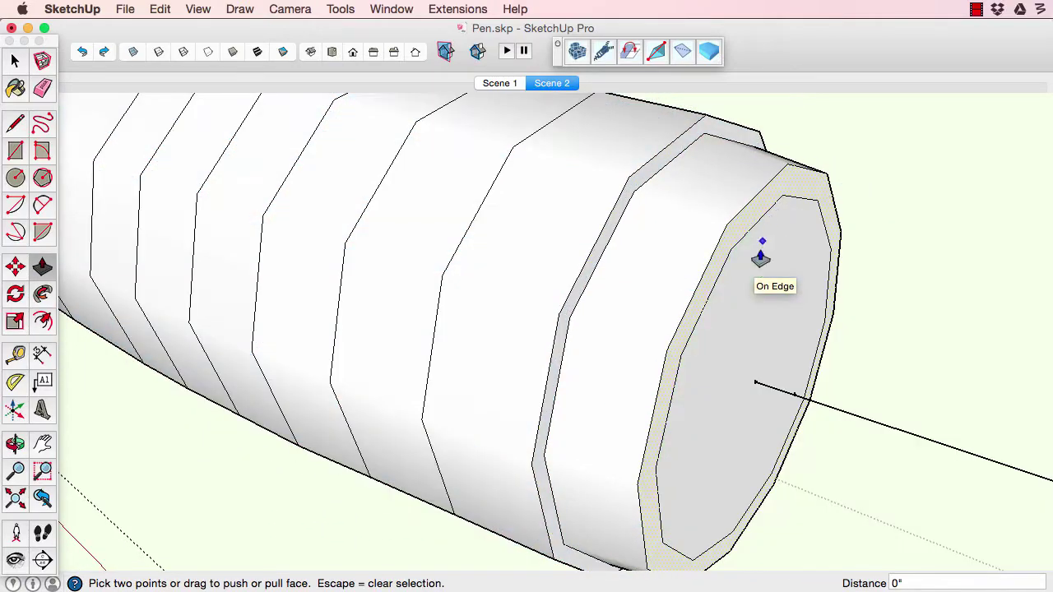
pyautogui.click(727, 329)
pyautogui.click(762, 294)
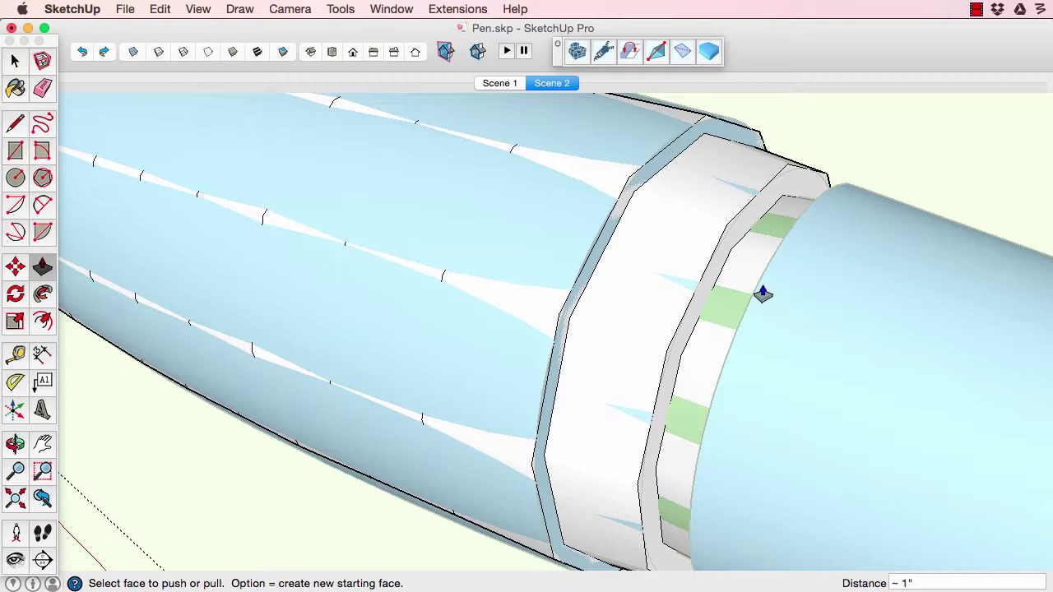
pyautogui.moveTo(763, 293); pyautogui.dragTo(745, 310, button='middle')
pyautogui.press('Escape')
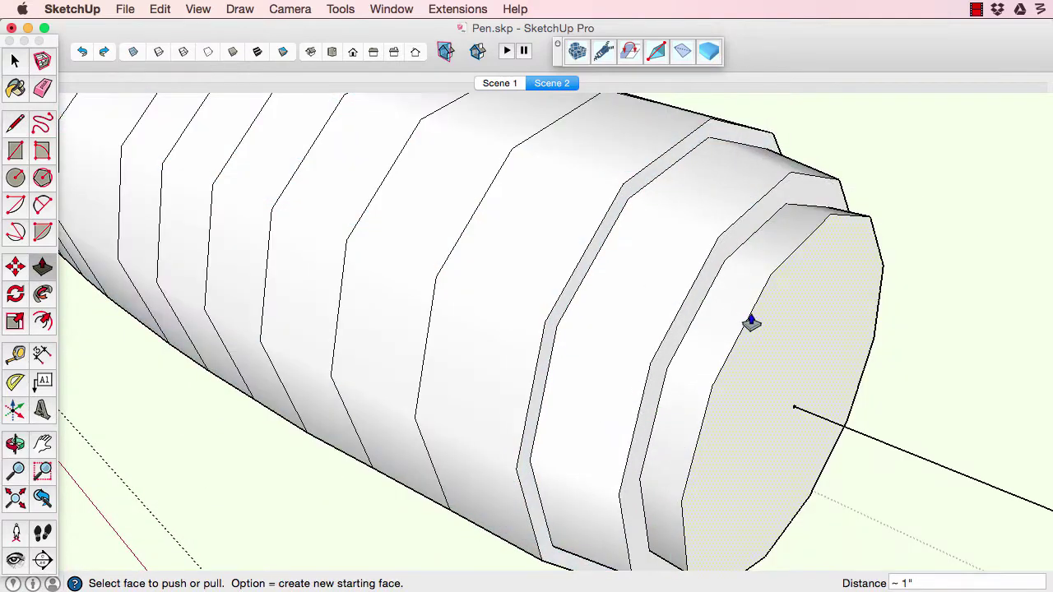
# - Offset the end face's edge outward past the green groove to the width of the blue barrel
pyautogui.press('f')
pyautogui.click(743, 335)
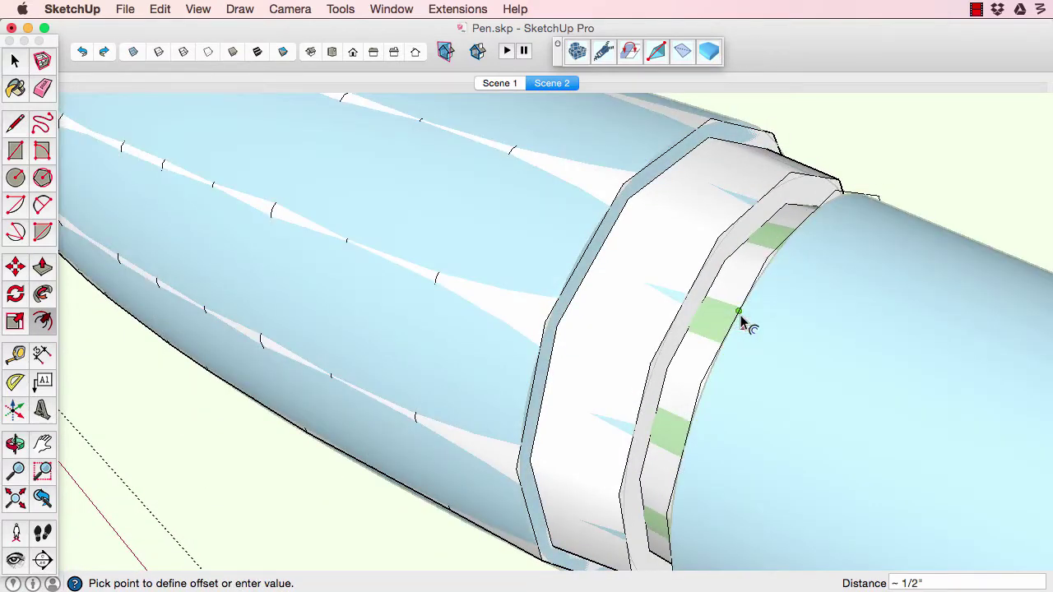
pyautogui.click(740, 318)
# - Extrude the widened end about 1' 4" to the next center line point and erase the inner offset edges on its face
pyautogui.moveTo(740, 317); pyautogui.dragTo(452, 249, button='middle')
pyautogui.scroll(-4, 725, 319)
pyautogui.press('p')
pyautogui.click(505, 258)
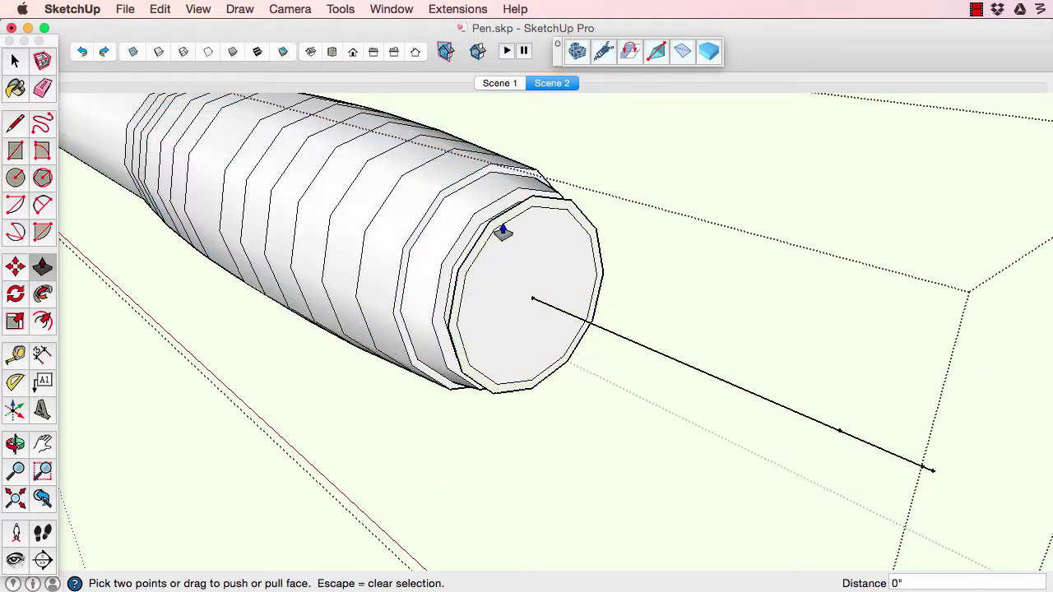
pyautogui.moveTo(503, 233); pyautogui.dragTo(839, 440)
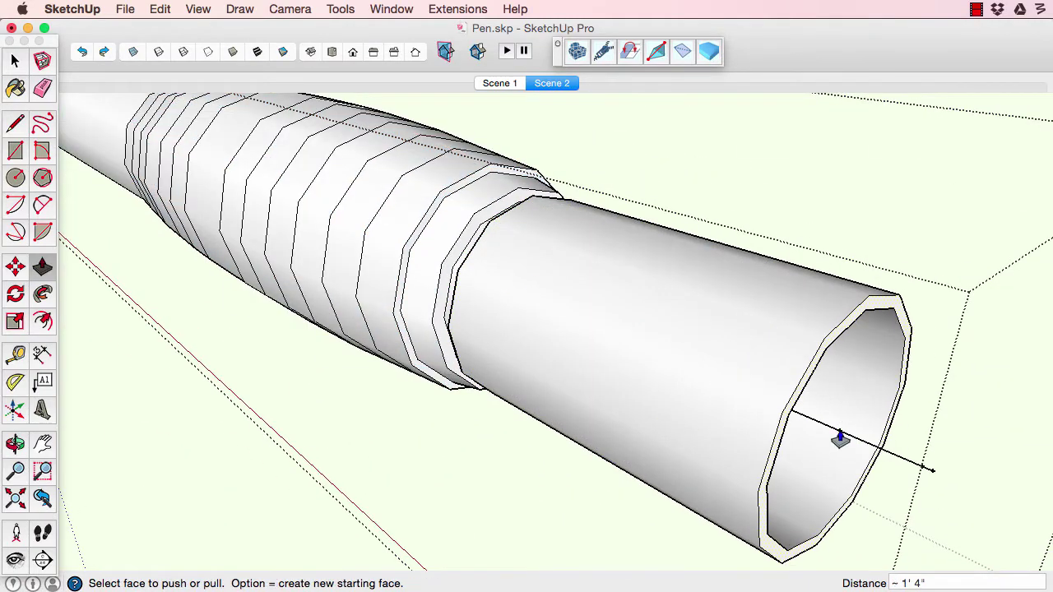
pyautogui.moveTo(839, 440)
pyautogui.mouseDown(button='middle')
pyautogui.moveTo(682, 336)
pyautogui.moveTo(630, 329)
pyautogui.mouseUp(button='middle')
pyautogui.moveTo(630, 329); pyautogui.dragTo(650, 241)
pyautogui.press('e')
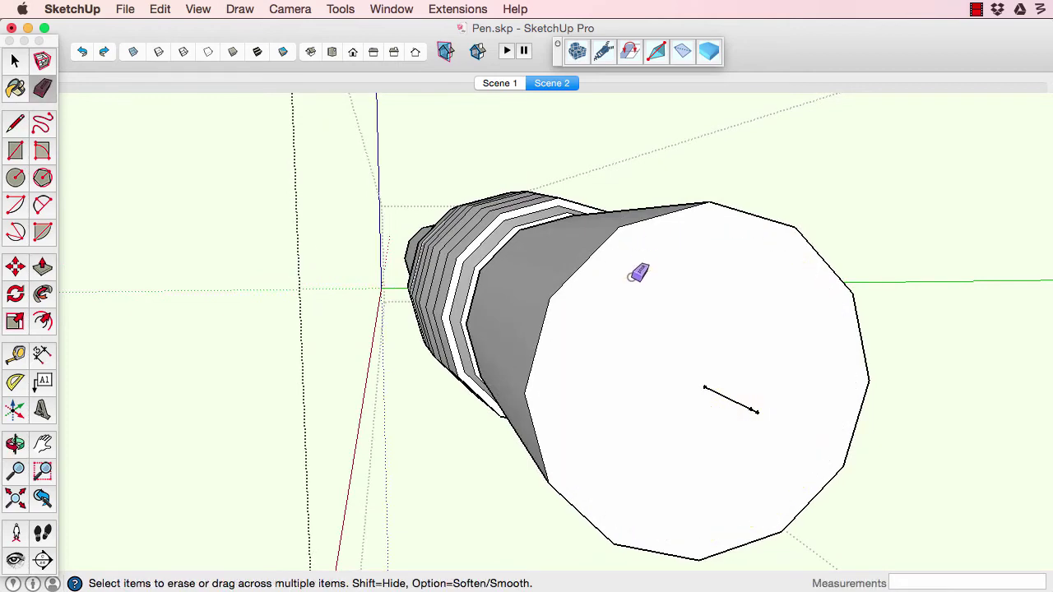
pyautogui.press('space')
# - Scale the long barrel's end face about its center by 0.41 to fit the barrel's narrow end
pyautogui.moveTo(618, 298)
pyautogui.mouseDown(button='middle')
pyautogui.moveTo(705, 329)
pyautogui.moveTo(790, 380)
pyautogui.moveTo(682, 304)
pyautogui.mouseUp(button='middle')
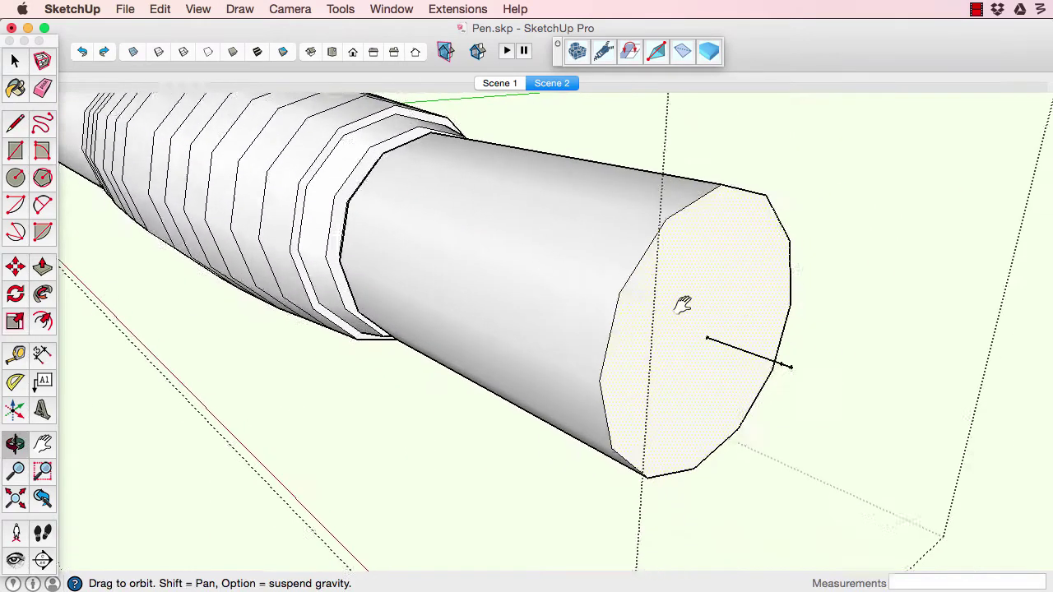
pyautogui.press('s')
pyautogui.moveTo(600, 214); pyautogui.dragTo(708, 300)
pyautogui.scroll(5, 708, 301)
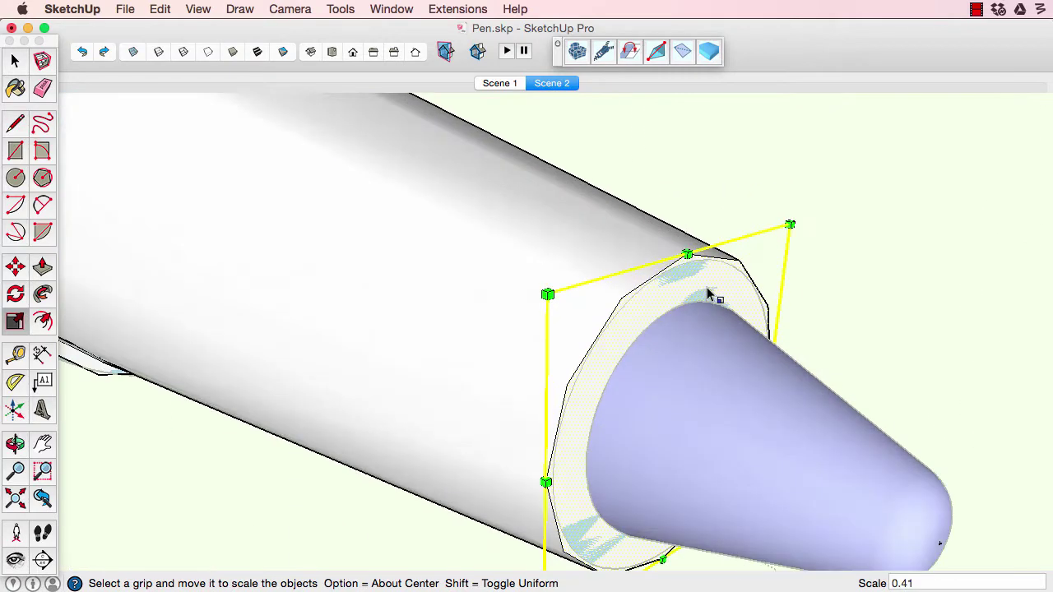
# - Offset the barrel's end face inward to the purple tip's base and extrude the inner face to the next center line point
pyautogui.keyDown('shift'); pyautogui.moveTo(712, 263); pyautogui.dragTo(559, 192, button='middle'); pyautogui.keyUp('shift')
pyautogui.press('f')
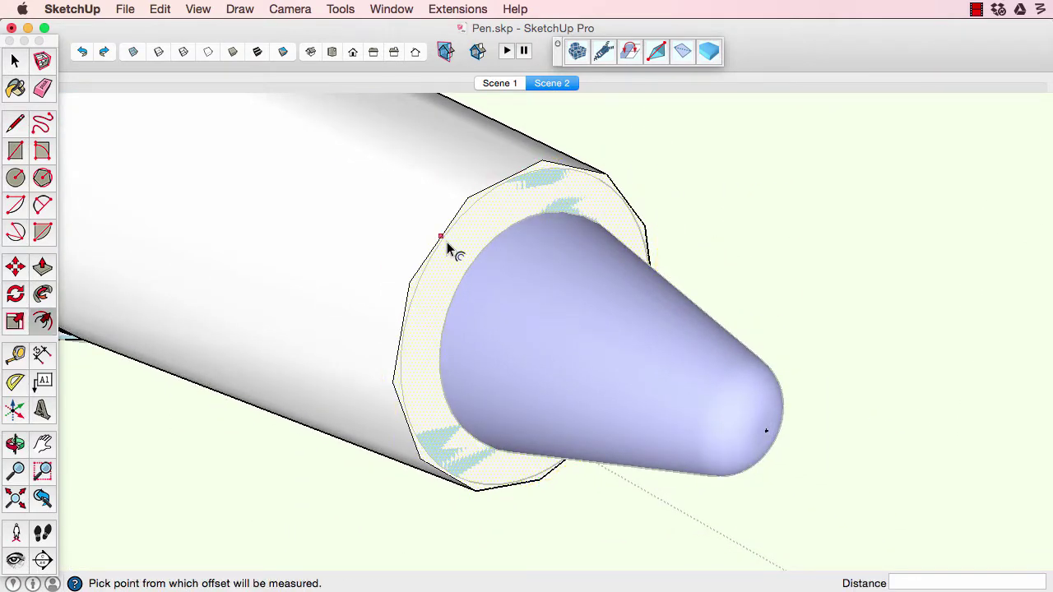
pyautogui.click(448, 248)
pyautogui.click(473, 264)
pyautogui.press('p')
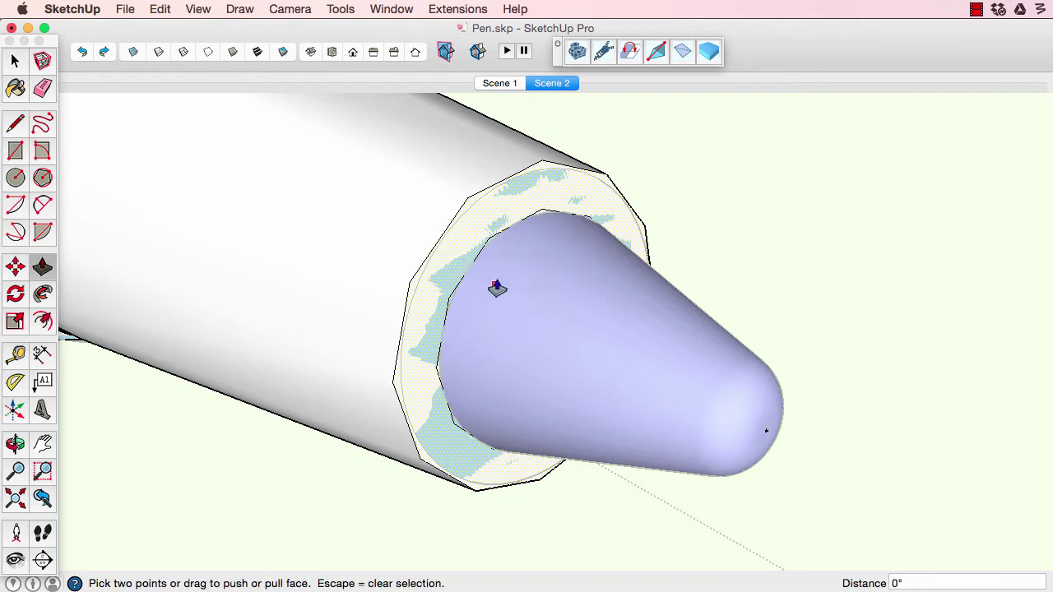
pyautogui.moveTo(503, 286); pyautogui.dragTo(736, 423)
# - Scale the extruded tip's end face uniformly about its center by 0.40 to follow the purple cone
pyautogui.press('space')
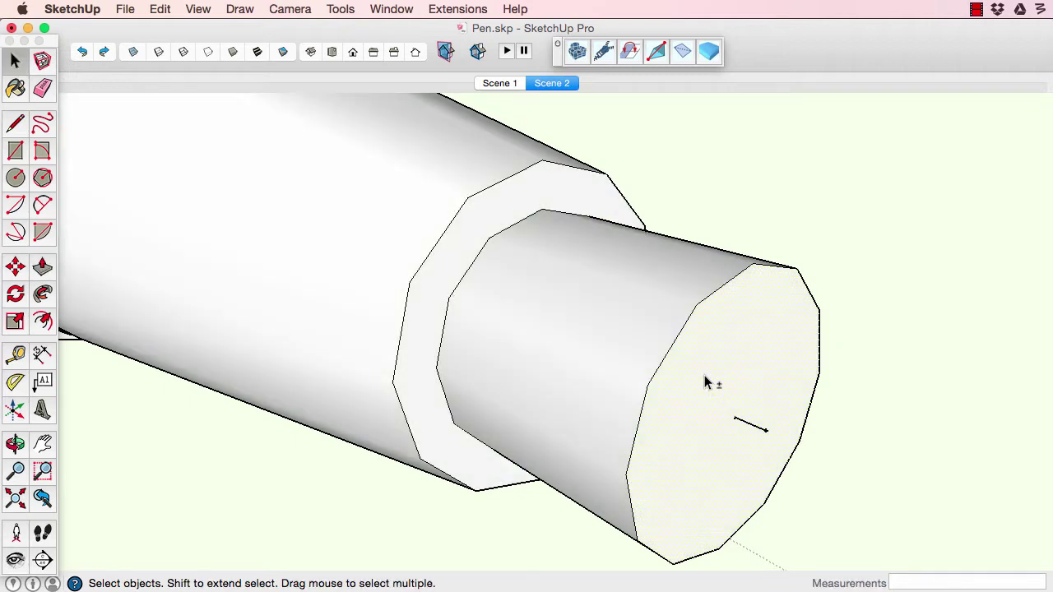
pyautogui.press('s')
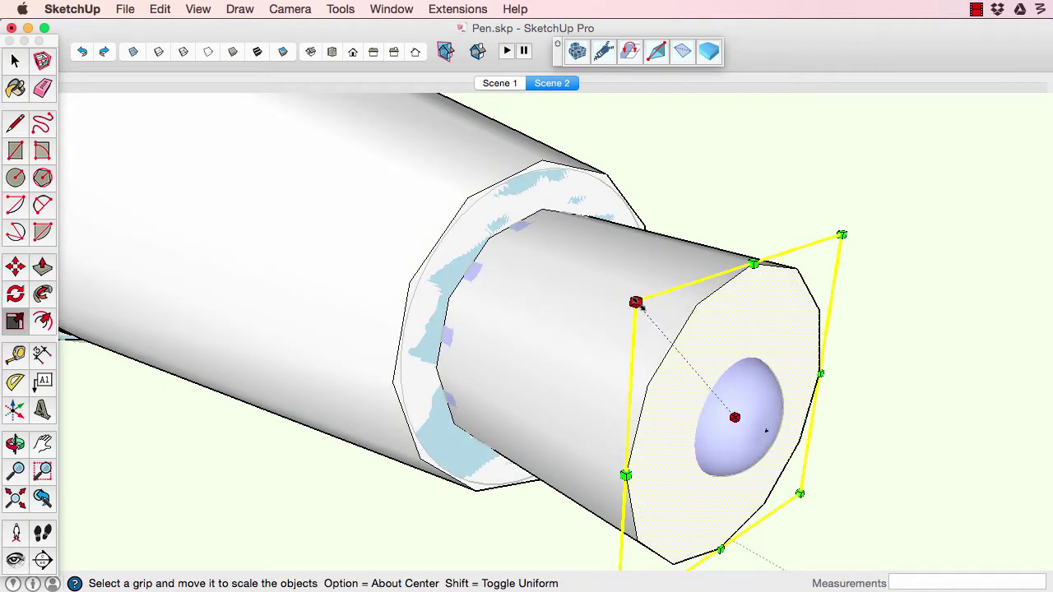
pyautogui.moveTo(635, 303); pyautogui.dragTo(680, 390)
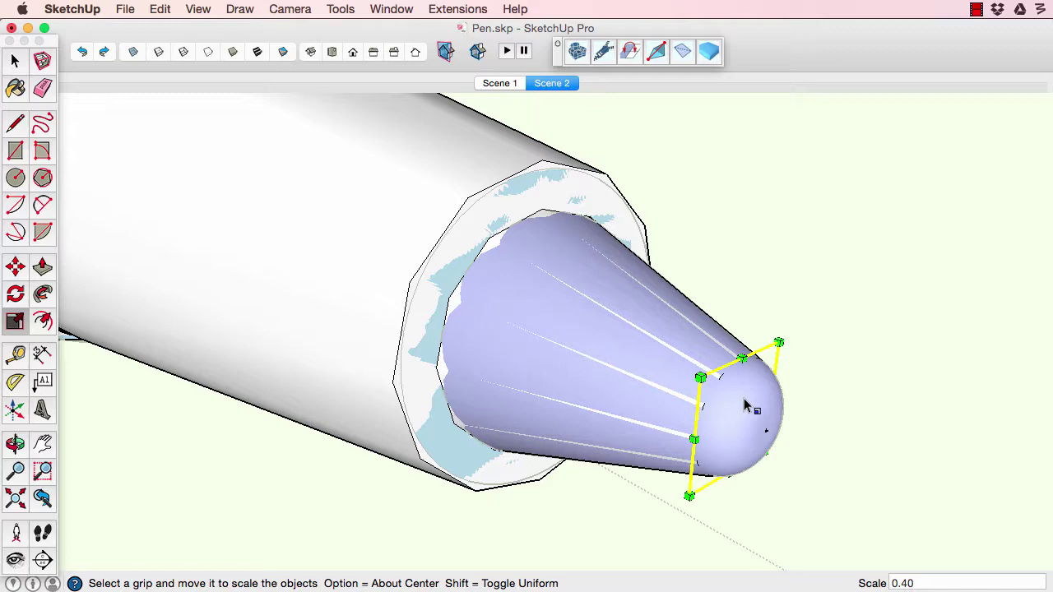
# - Draw an arc across the cone tip's end face bulging to the center line's end and close it with a straight line
pyautogui.scroll(5, 745, 403)
pyautogui.press('super+z')
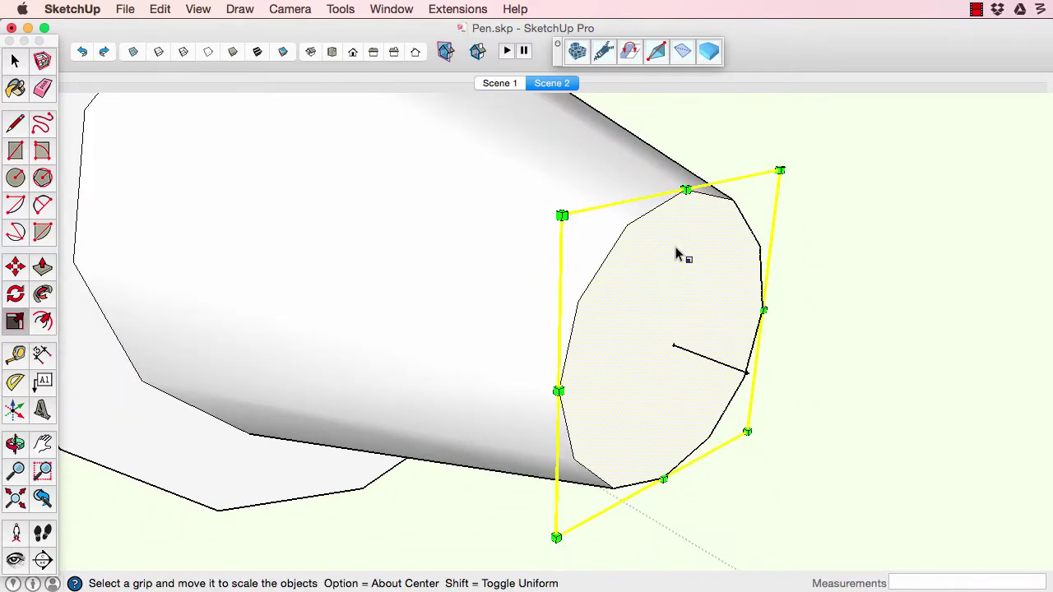
pyautogui.press('a')
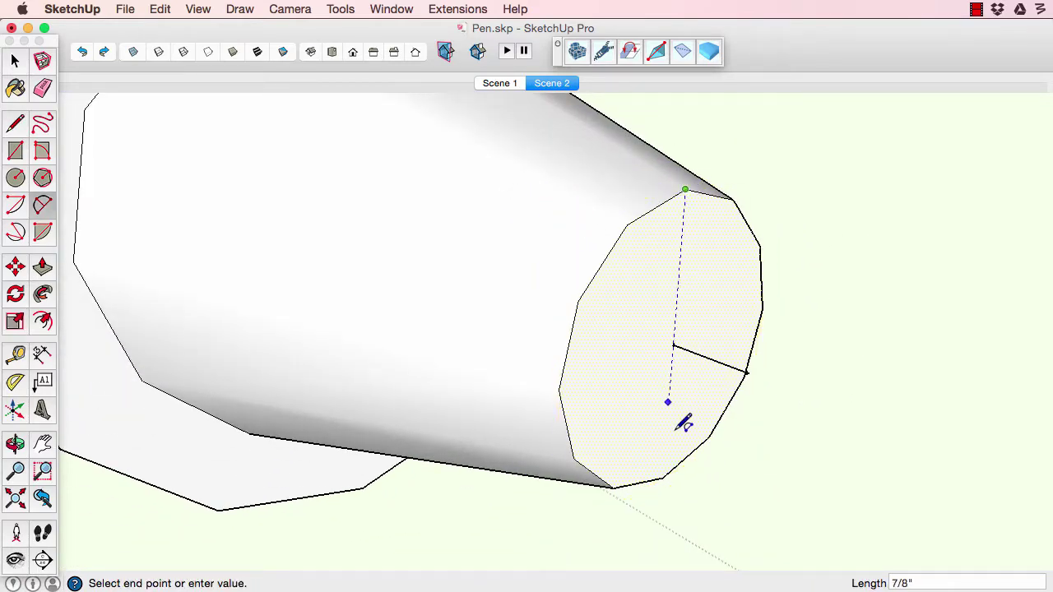
pyautogui.moveTo(757, 375); pyautogui.dragTo(728, 350, button='middle')
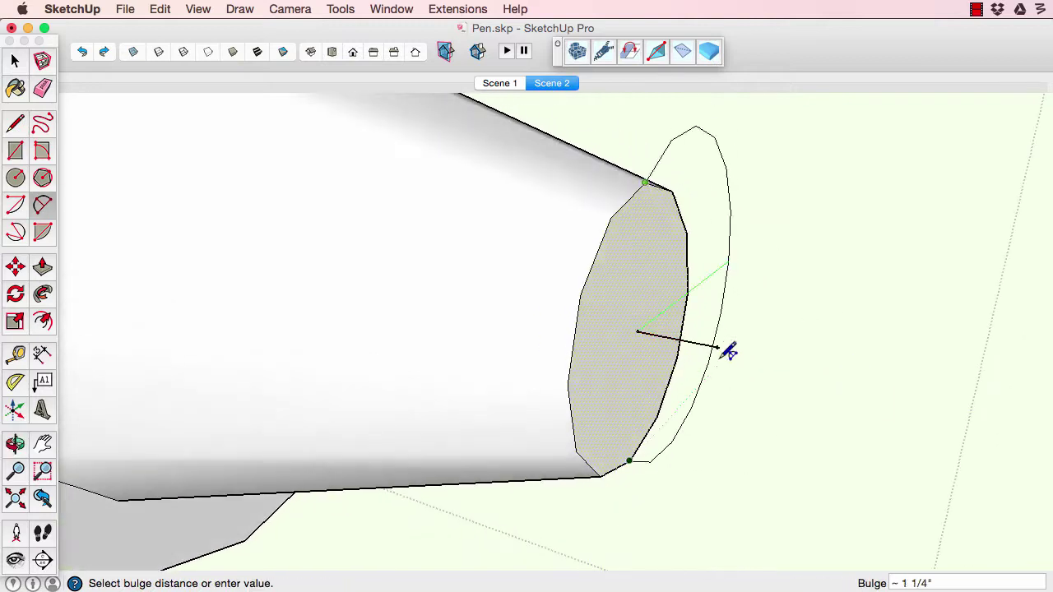
pyautogui.click(720, 347)
pyautogui.press('l')
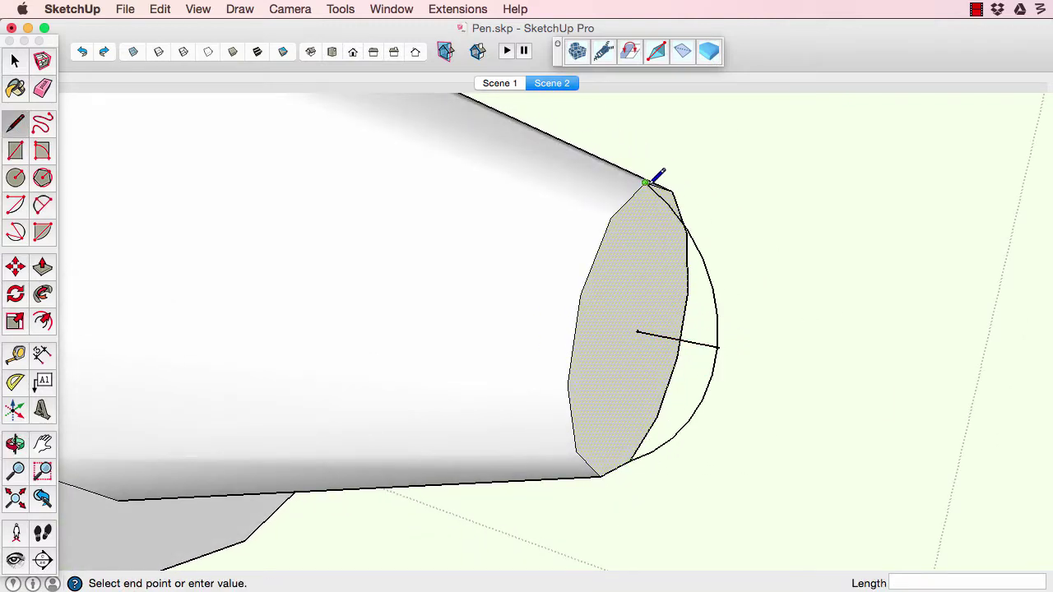
pyautogui.click(631, 459)
pyautogui.moveTo(663, 394); pyautogui.dragTo(493, 403, button='middle')
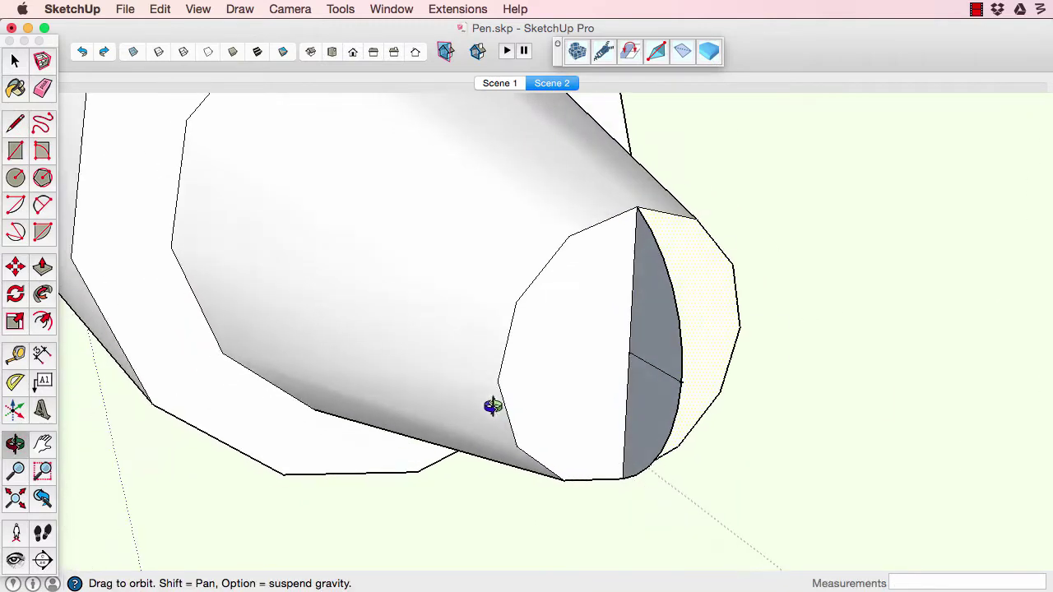
# - Erase the center line segment crossing the arc profile and retrace the straight line to restore the profile's face
pyautogui.press('e')
pyautogui.press('space')
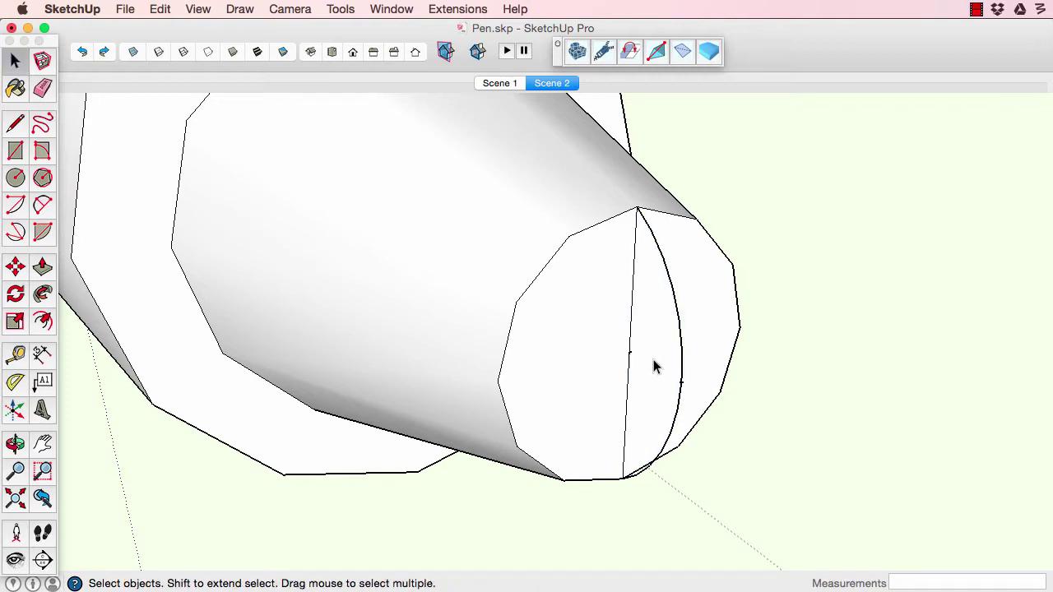
pyautogui.moveTo(654, 368); pyautogui.dragTo(700, 334, button='middle')
pyautogui.press('l')
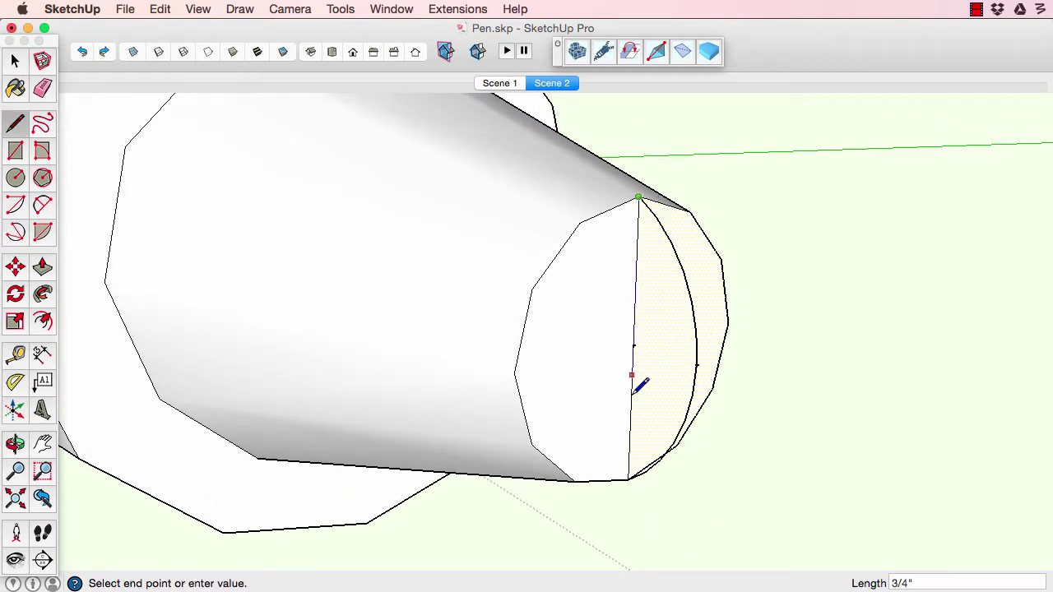
pyautogui.moveTo(660, 369); pyautogui.dragTo(604, 242, button='middle')
# - Sweep the arc profile around the tip's end edges with Follow Me and erase the arc edge left on the rounded end
pyautogui.press('space')
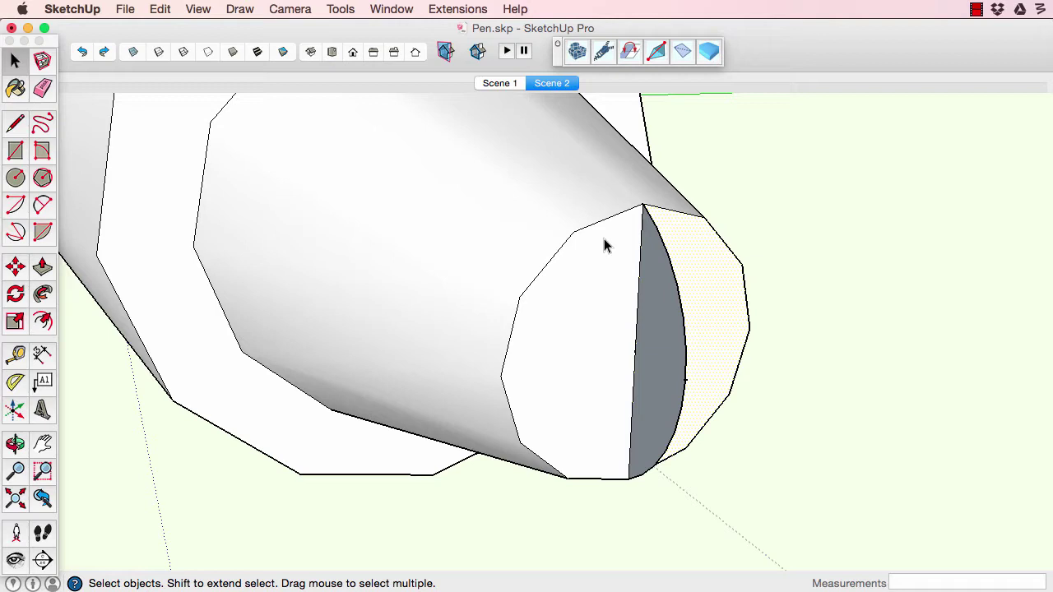
pyautogui.keyDown('shift'); pyautogui.click(681, 215); pyautogui.keyUp('shift')
pyautogui.press('p')
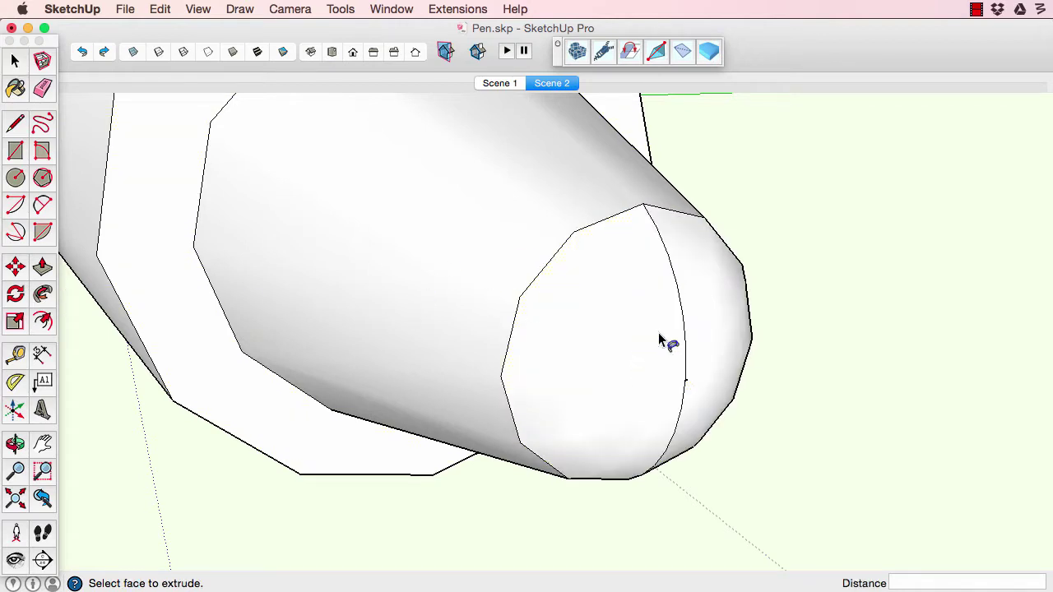
pyautogui.scroll(-3, 665, 342)
pyautogui.press('e')
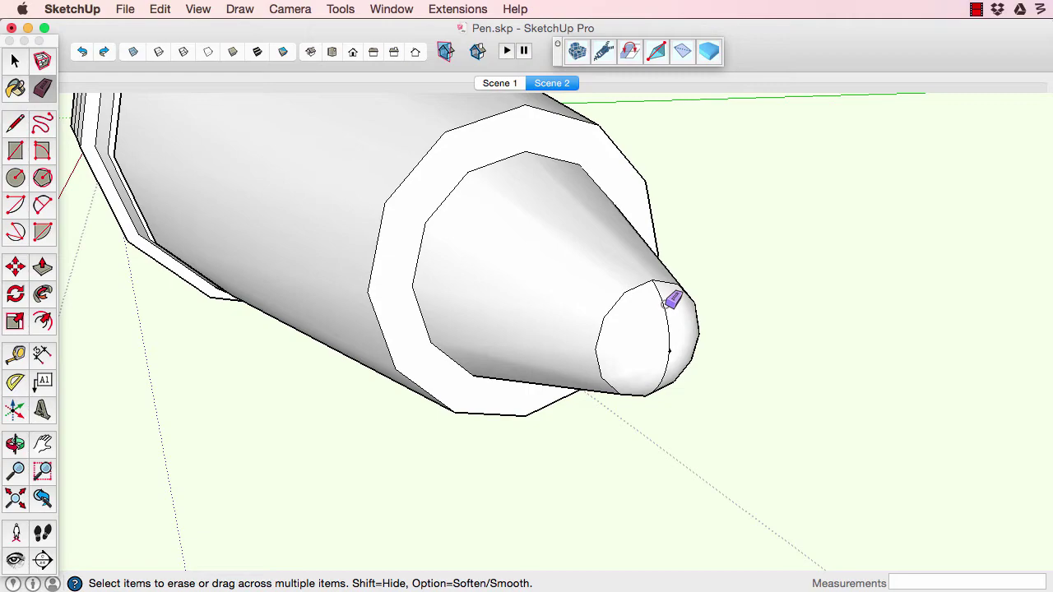
pyautogui.click(665, 368)
pyautogui.moveTo(623, 341); pyautogui.dragTo(726, 337, button='middle')
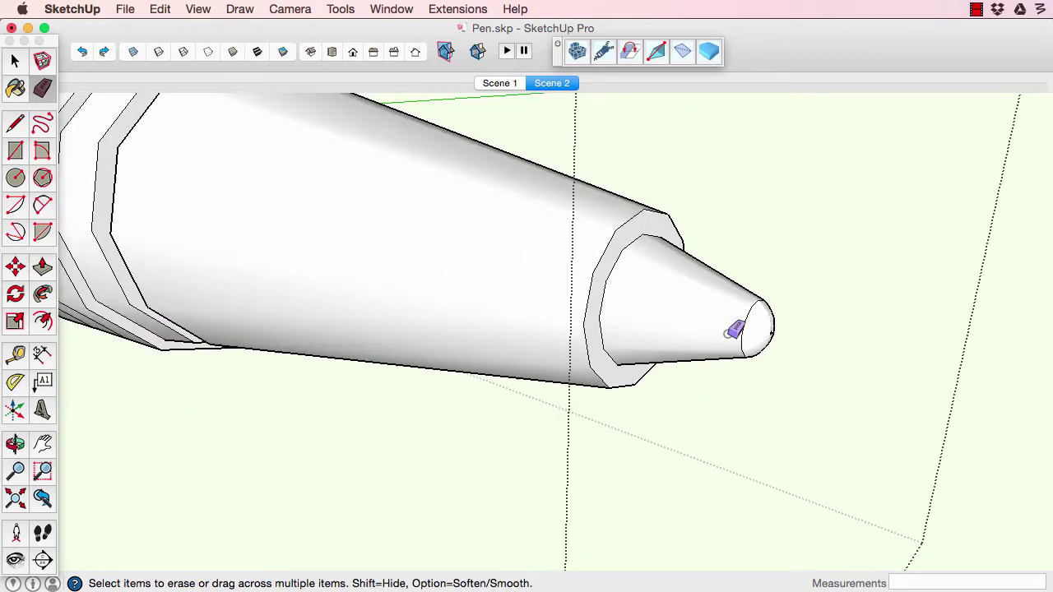
# - Soften the ring edges along the grip with a 9 degree angle between normals and Soften coplanar enabled
pyautogui.scroll(-5, 726, 335)
pyautogui.moveTo(536, 315)
pyautogui.mouseDown(button='middle')
pyautogui.moveTo(633, 384)
pyautogui.moveTo(770, 360)
pyautogui.mouseUp(button='middle')
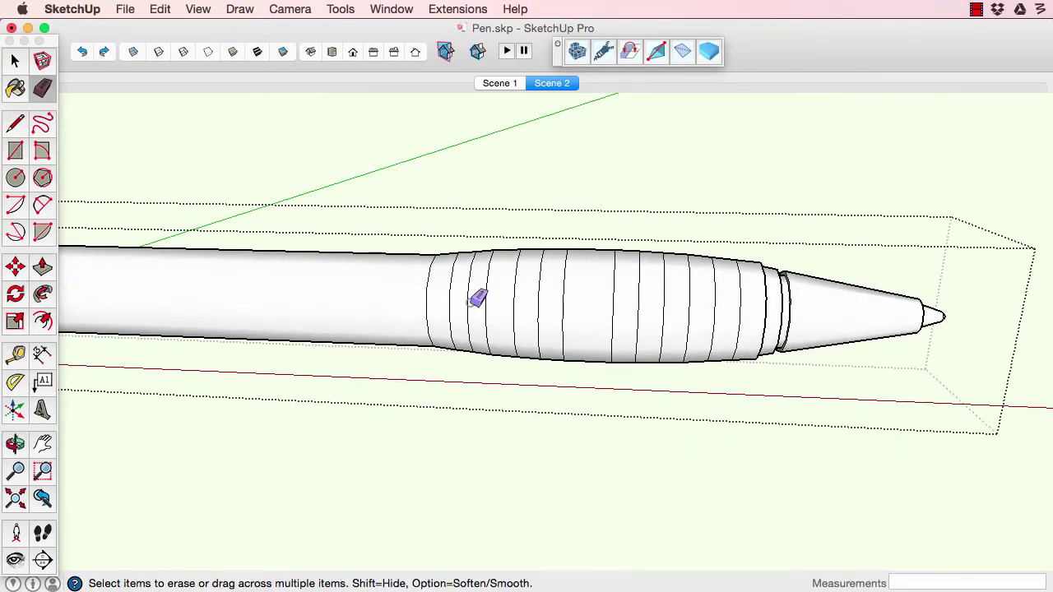
pyautogui.moveTo(477, 299)
pyautogui.mouseDown(button='middle')
pyautogui.moveTo(510, 294)
pyautogui.moveTo(485, 290)
pyautogui.mouseUp(button='middle')
pyautogui.press('x')
pyautogui.moveTo(463, 350); pyautogui.dragTo(472, 345, button='middle')
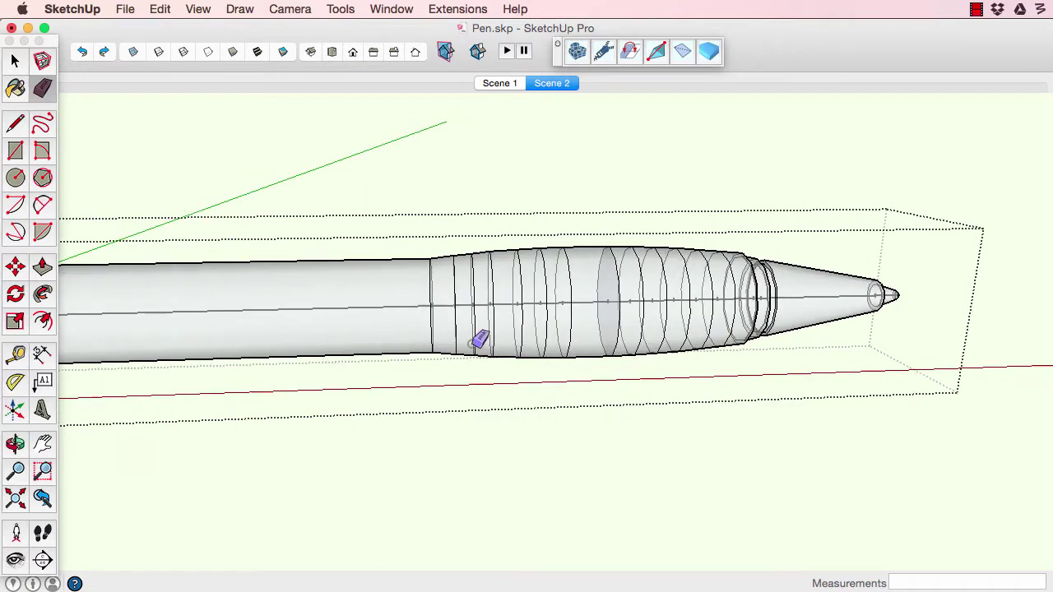
pyautogui.press('space')
pyautogui.moveTo(725, 216); pyautogui.dragTo(724, 216)
pyautogui.moveTo(625, 362); pyautogui.dragTo(617, 337, button='middle')
pyautogui.rightClick(623, 306)
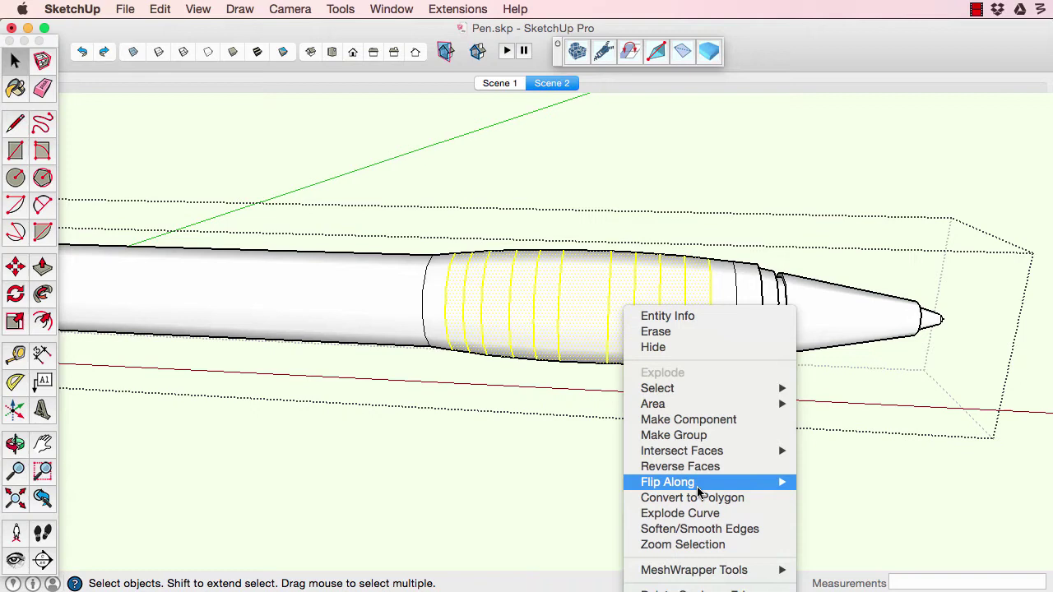
pyautogui.click(699, 529)
pyautogui.moveTo(1028, 276); pyautogui.dragTo(779, 105)
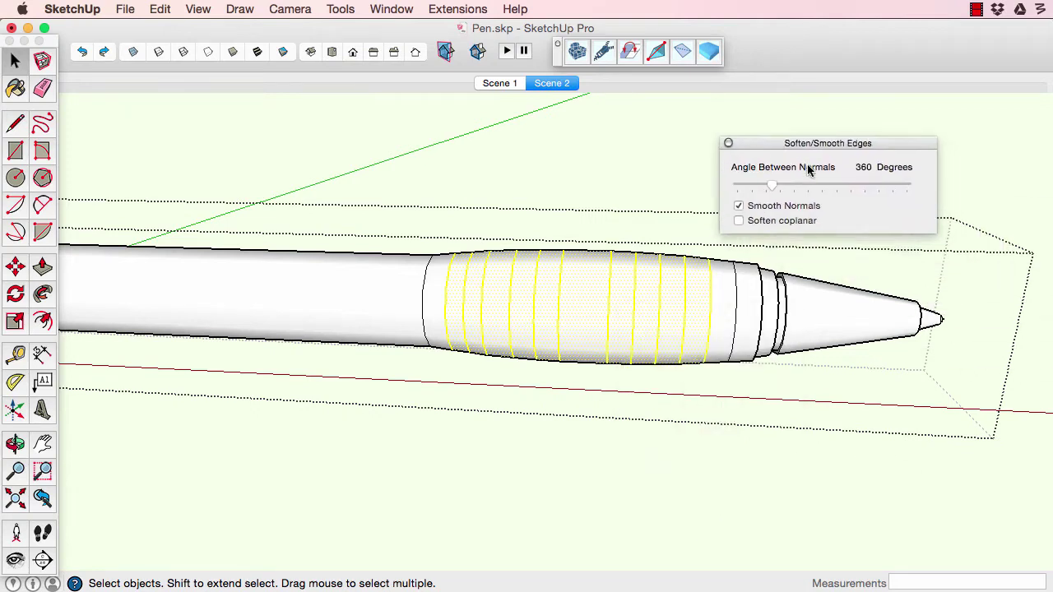
pyautogui.click(737, 183)
pyautogui.moveTo(774, 151); pyautogui.dragTo(745, 151)
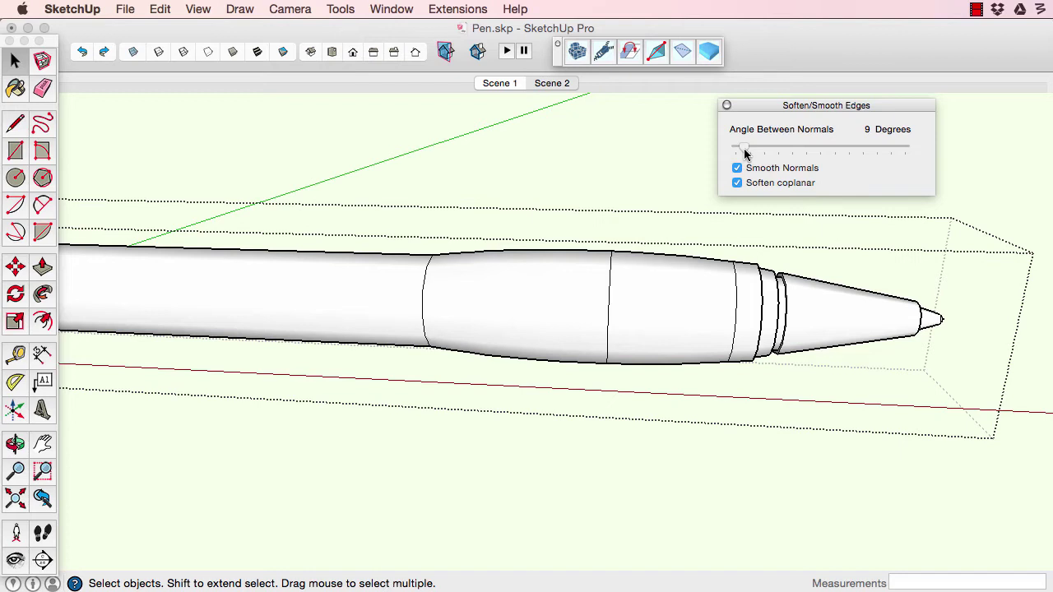
# - Select the ring edge near the front of the grip and soften it by toggling Soften coplanar
pyautogui.moveTo(699, 301); pyautogui.dragTo(659, 300, button='middle')
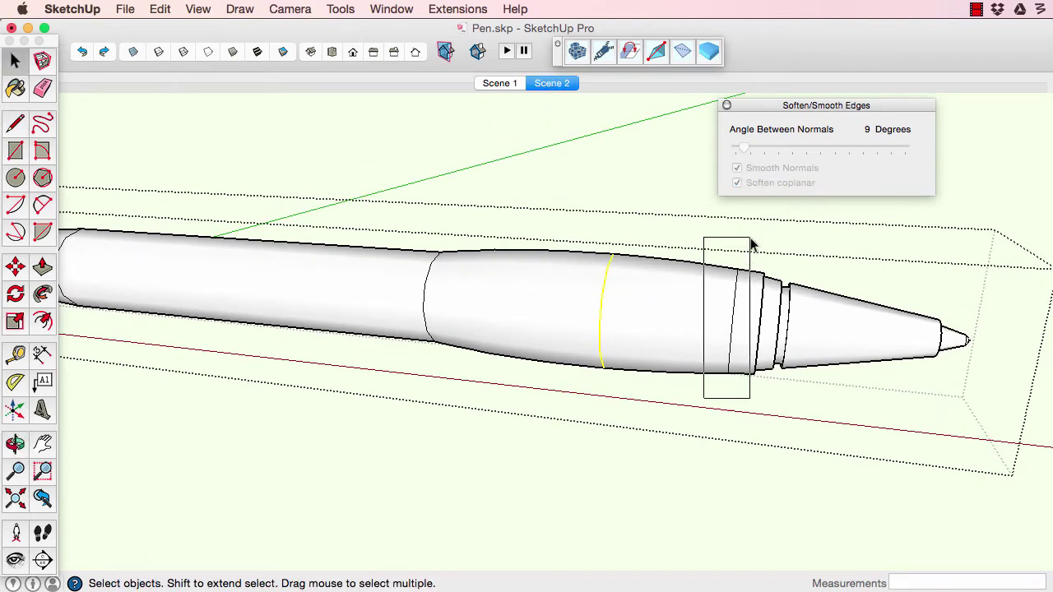
pyautogui.moveTo(751, 245); pyautogui.dragTo(749, 240)
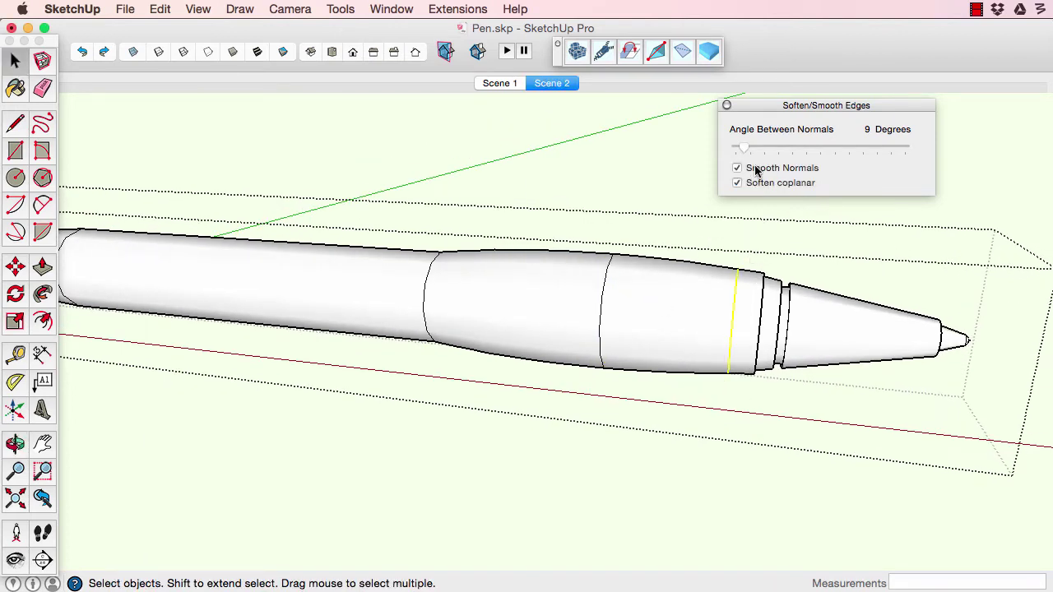
pyautogui.click(737, 183)
pyautogui.moveTo(549, 374); pyautogui.dragTo(621, 348, button='middle')
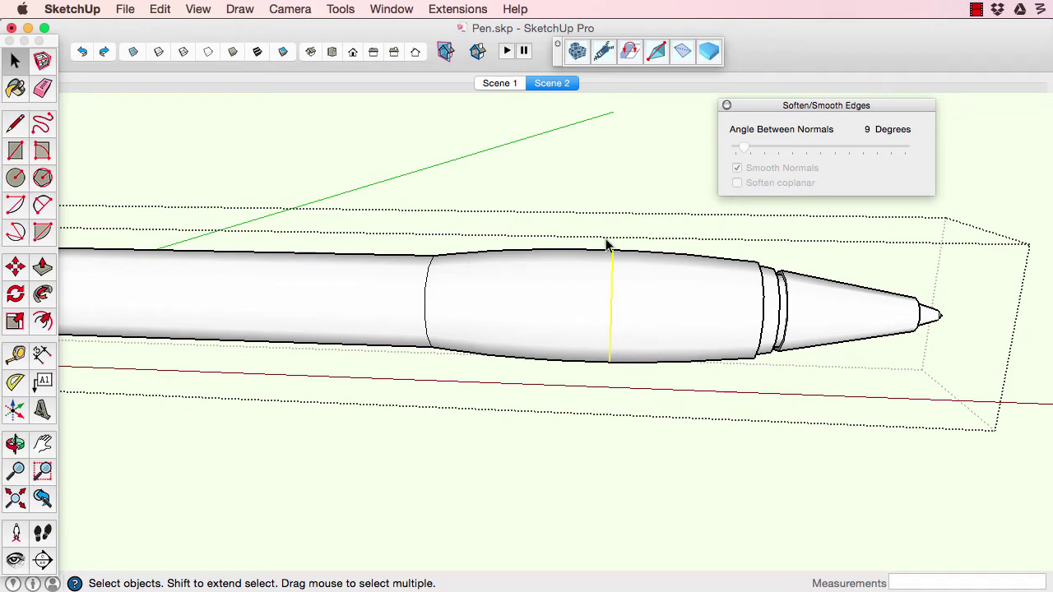
# - Hide the grip's front surface, delete the internal face at the middle of the grip, and unhide the surface
pyautogui.moveTo(607, 244); pyautogui.dragTo(521, 370, button='middle')
pyautogui.scroll(5, 618, 311)
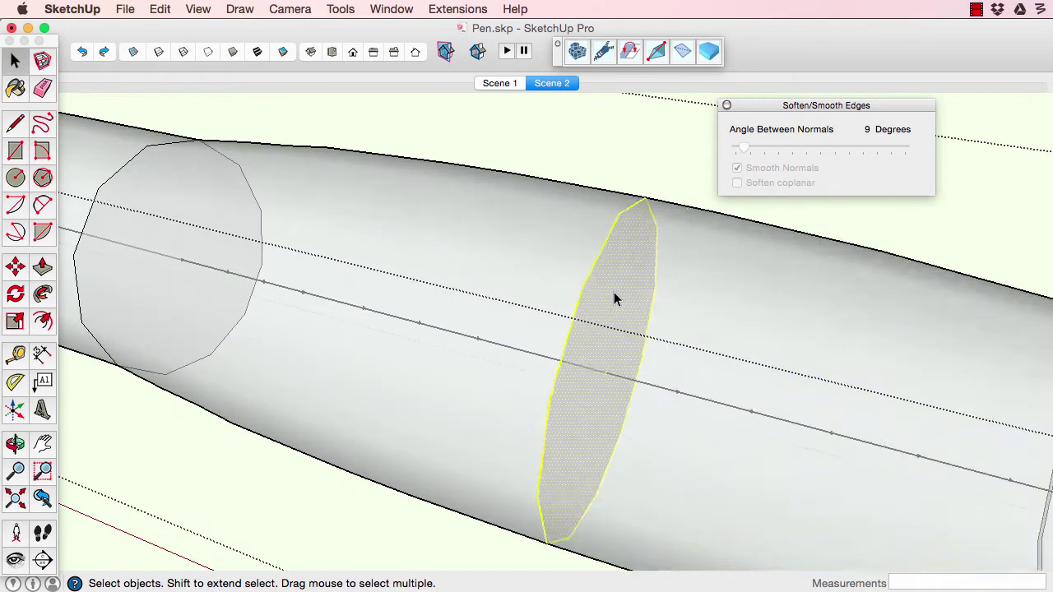
pyautogui.click(613, 299)
pyautogui.press('super+e')
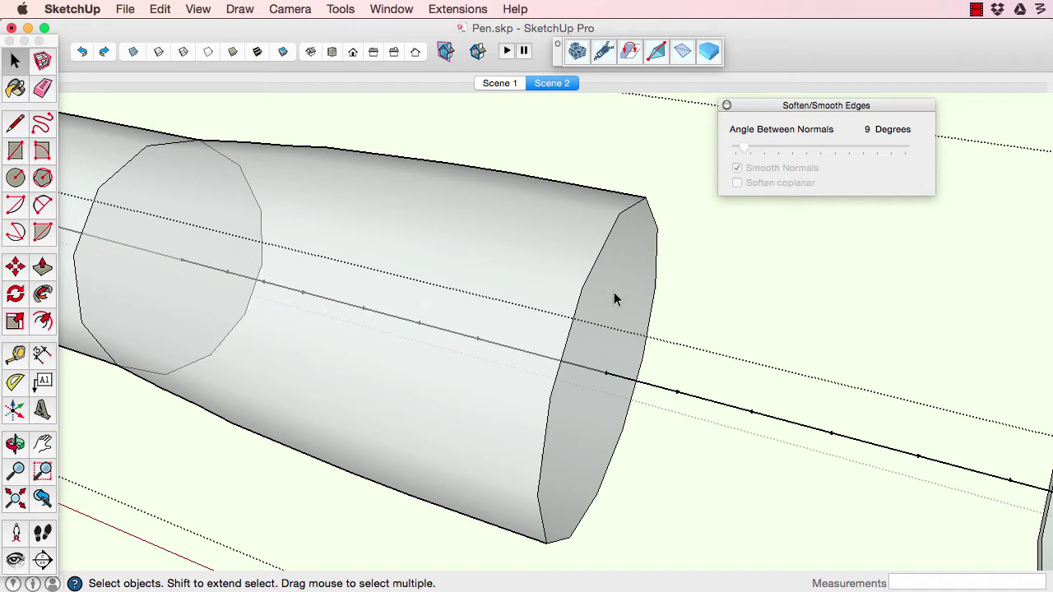
pyautogui.click(613, 292)
pyautogui.press('Delete')
pyautogui.press('super+shift+e')
pyautogui.scroll(-3, 602, 314)
pyautogui.scroll(-2, 602, 313)
# - Soften the remaining ring edge at the middle of the grip with Soften coplanar enabled
pyautogui.moveTo(602, 314); pyautogui.dragTo(672, 323, button='middle')
pyautogui.moveTo(595, 452); pyautogui.dragTo(648, 209)
pyautogui.click(737, 182)
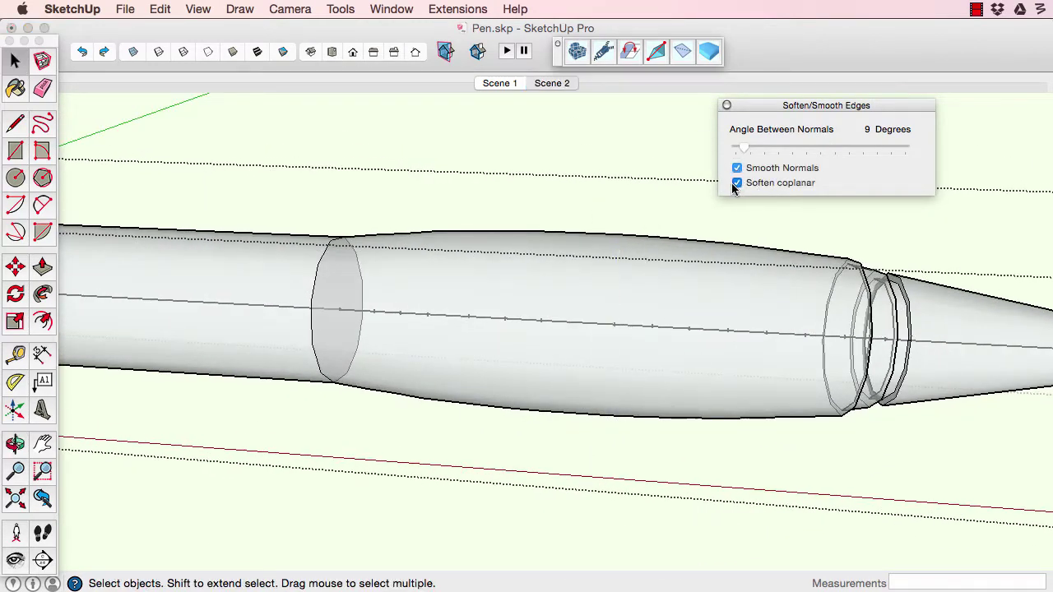
pyautogui.click(632, 198)
# - Draw a vertical line about 7" long across the push button's end face and an arc over it bulging to the center line's end
pyautogui.moveTo(641, 304); pyautogui.dragTo(729, 298, button='middle')
pyautogui.scroll(3, 565, 356)
pyautogui.scroll(5, 566, 356)
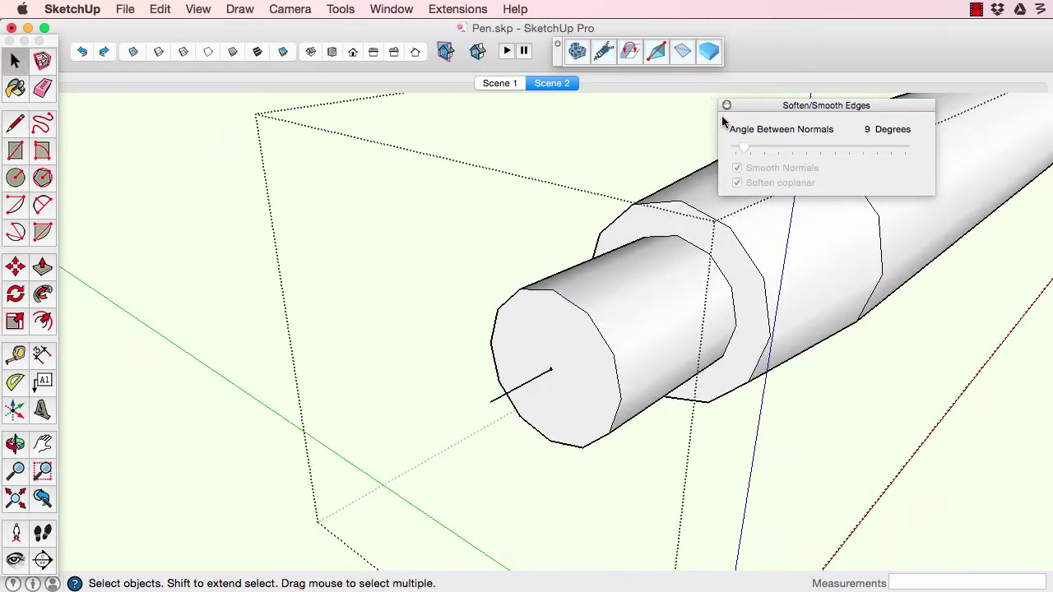
pyautogui.press('l')
pyautogui.click(558, 237)
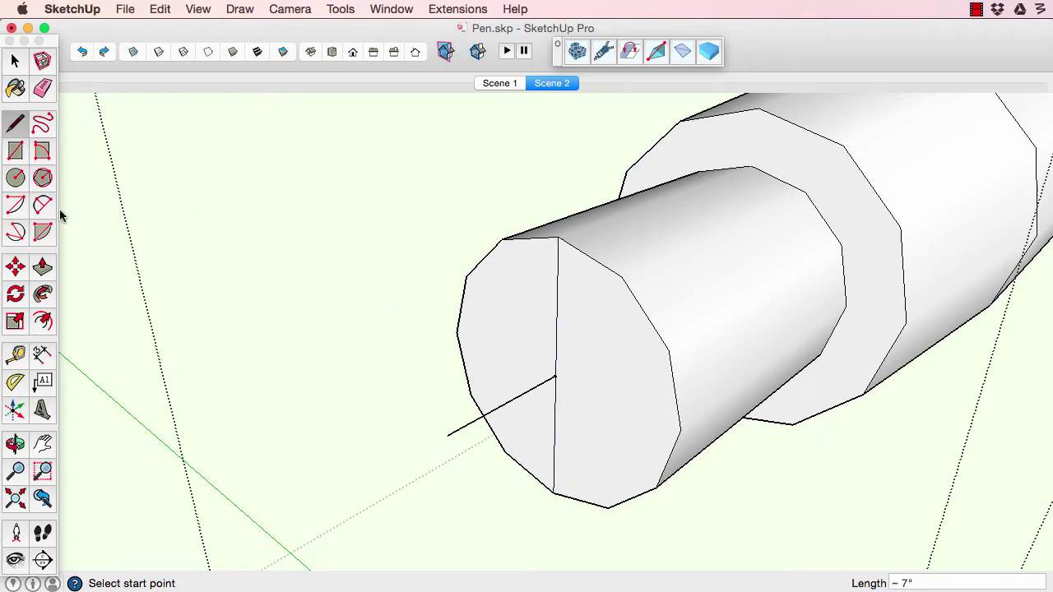
pyautogui.click(553, 492)
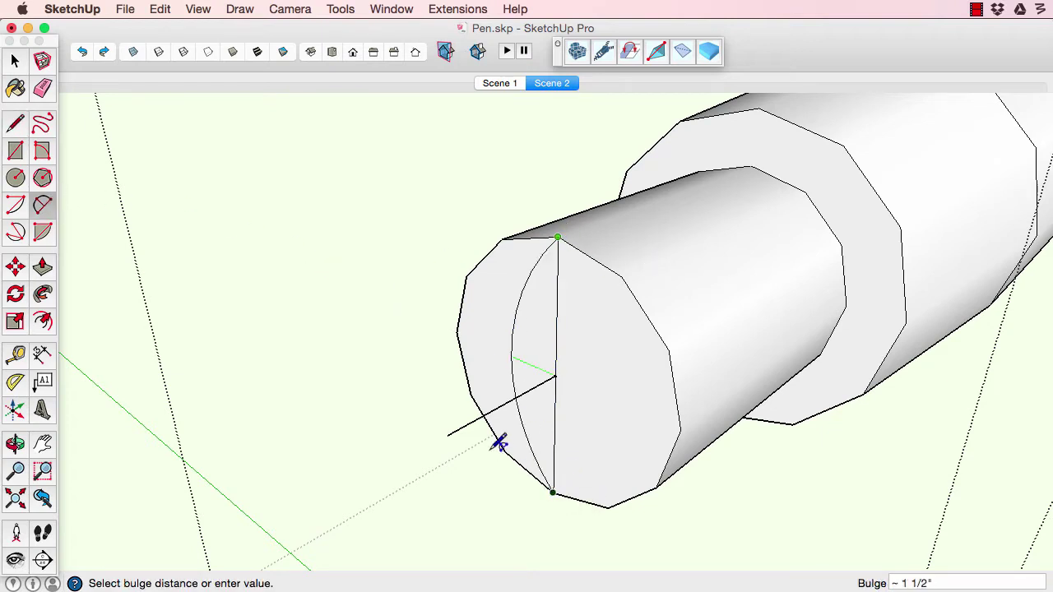
pyautogui.click(446, 434)
# - Erase the center line inside the button's arc profile and sweep the profile around the end face's edges with Follow Me
pyautogui.press('e')
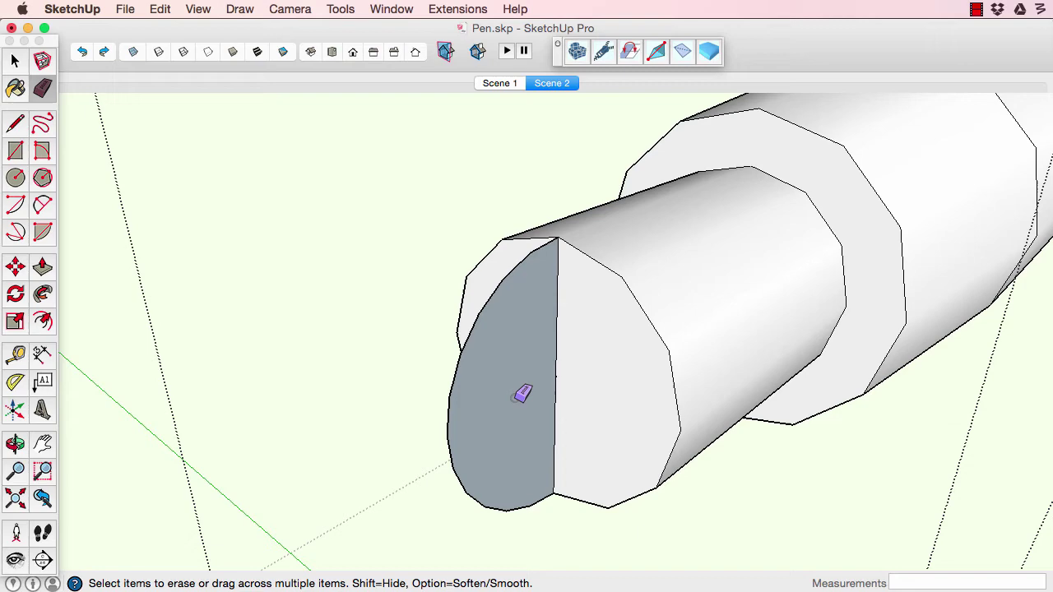
pyautogui.press('space')
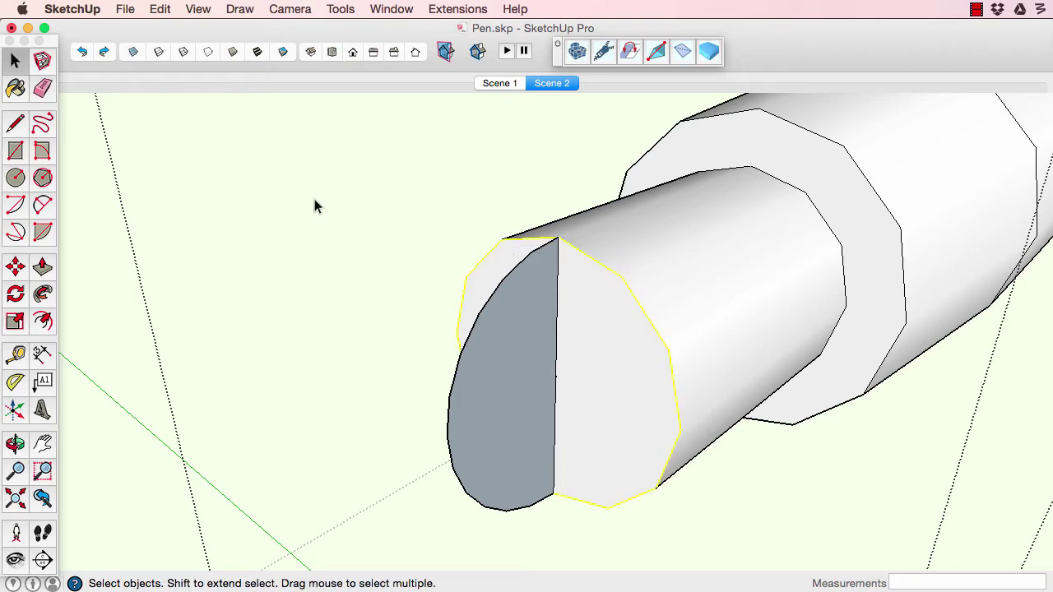
pyautogui.click(39, 294)
pyautogui.click(487, 365)
pyautogui.scroll(-6, 492, 368)
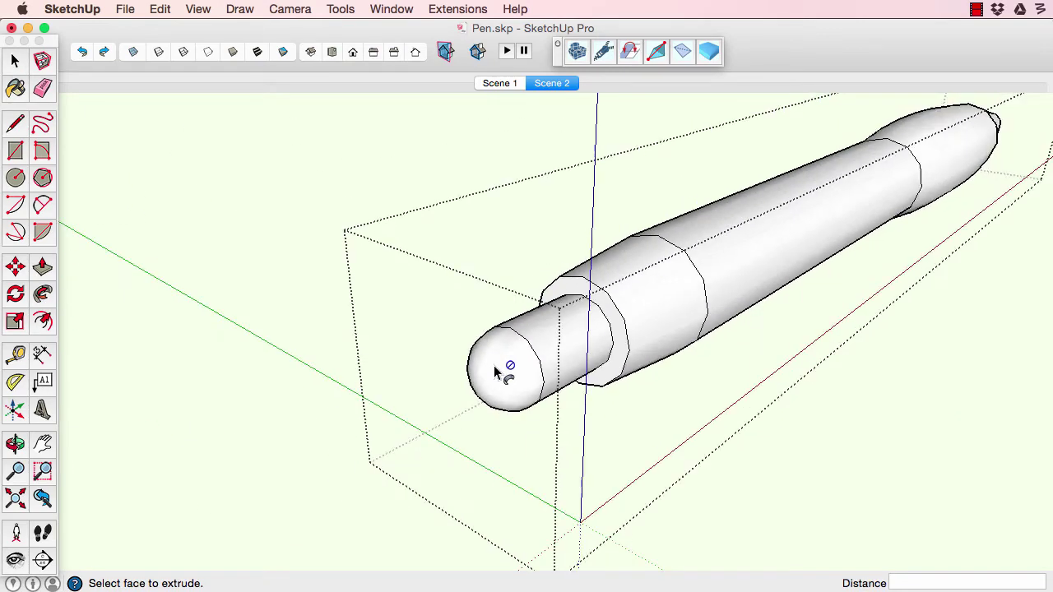
# - Leave the mesh group and move it about 1' 11" to the side of the original colored pen
pyautogui.press('space')
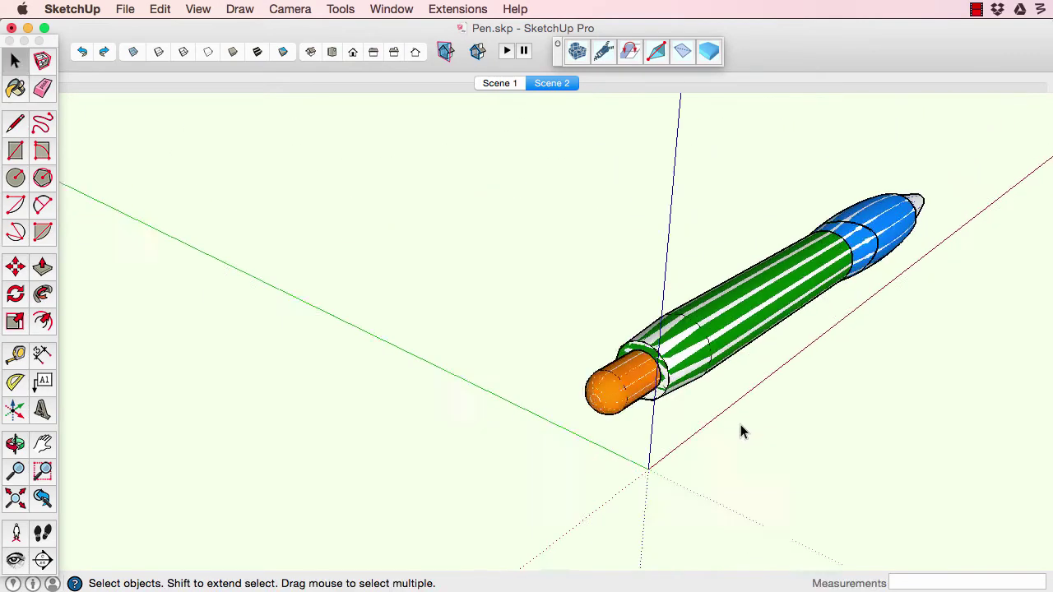
pyautogui.moveTo(740, 424); pyautogui.dragTo(516, 400, button='middle')
pyautogui.click(564, 404)
pyautogui.click(545, 420)
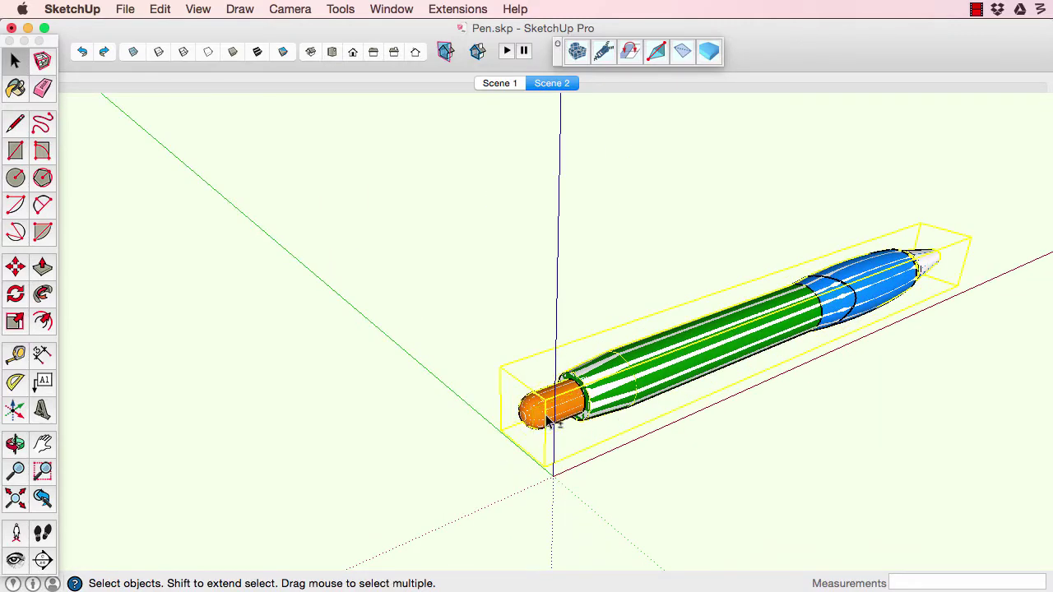
pyautogui.press('m')
pyautogui.click(597, 439)
pyautogui.press('alt')
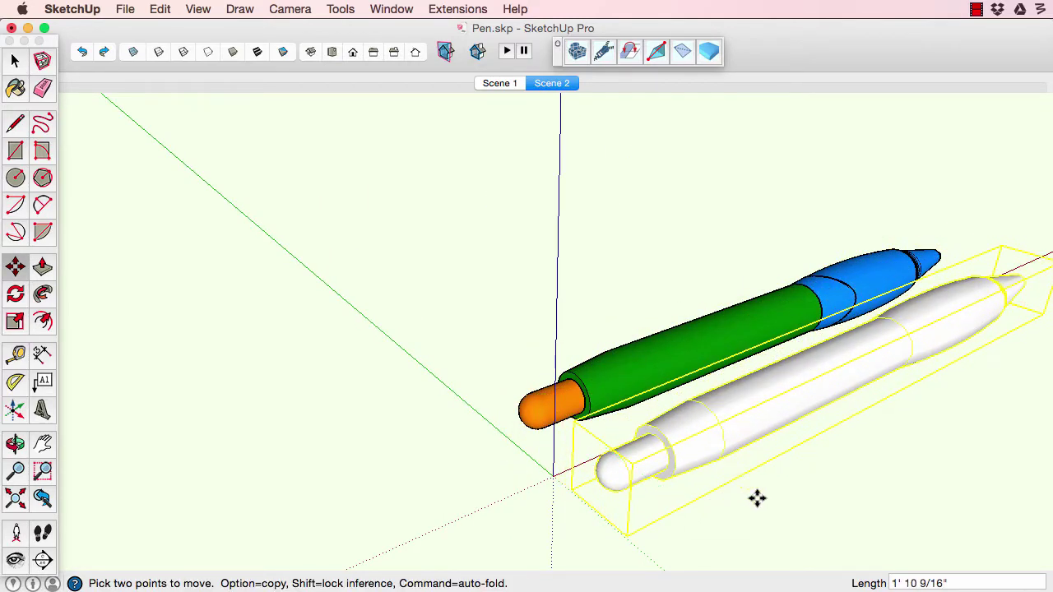
pyautogui.click(756, 497)
pyautogui.moveTo(756, 497); pyautogui.dragTo(470, 322, button='middle')
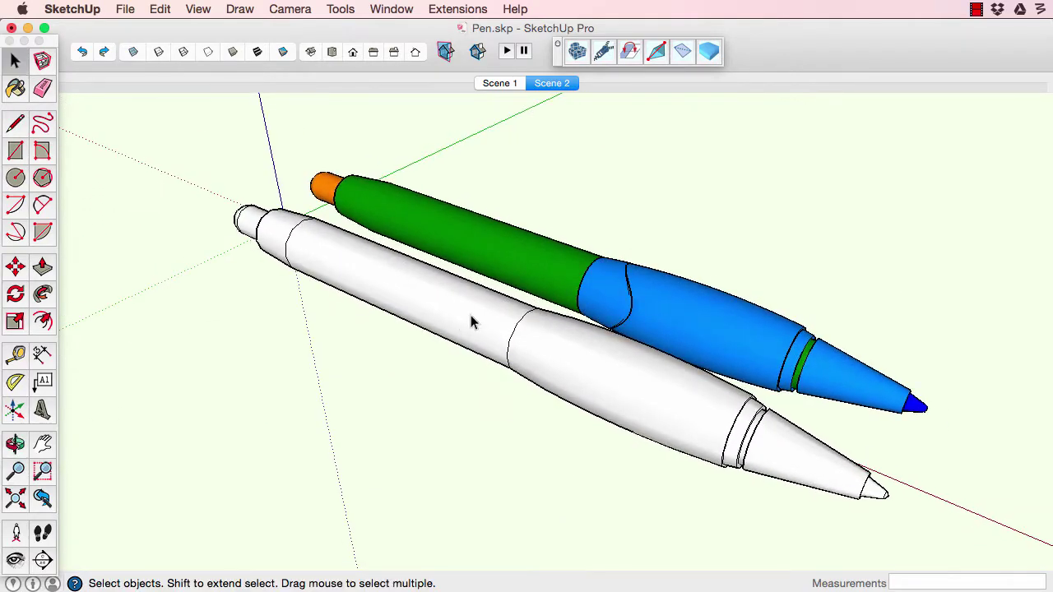
# - Show the Warehouse Tools by Cadman tool palette
pyautogui.click(197, 9)
pyautogui.moveTo(235, 28)
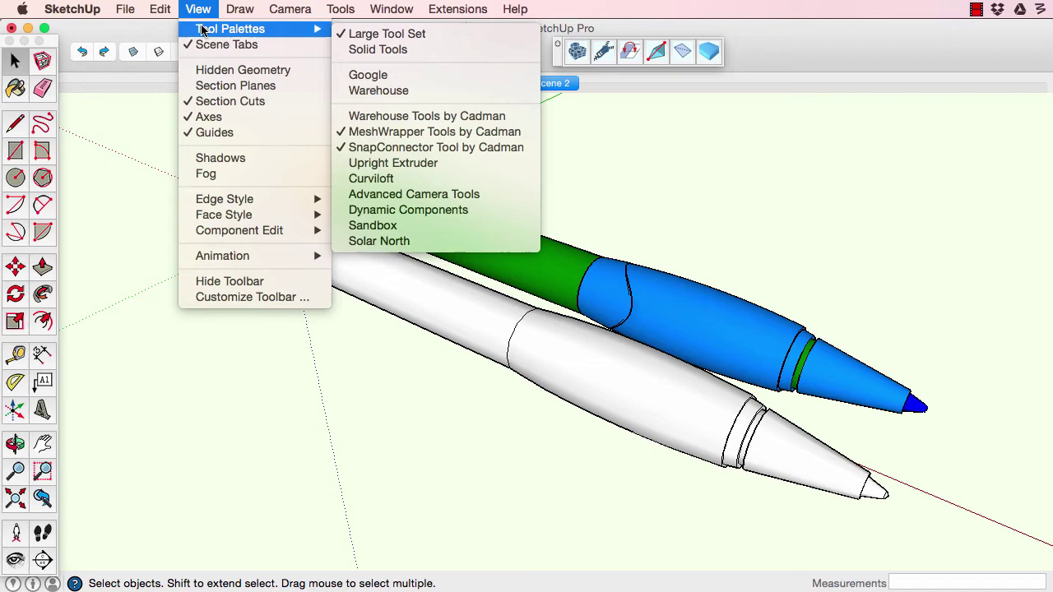
pyautogui.click(411, 110)
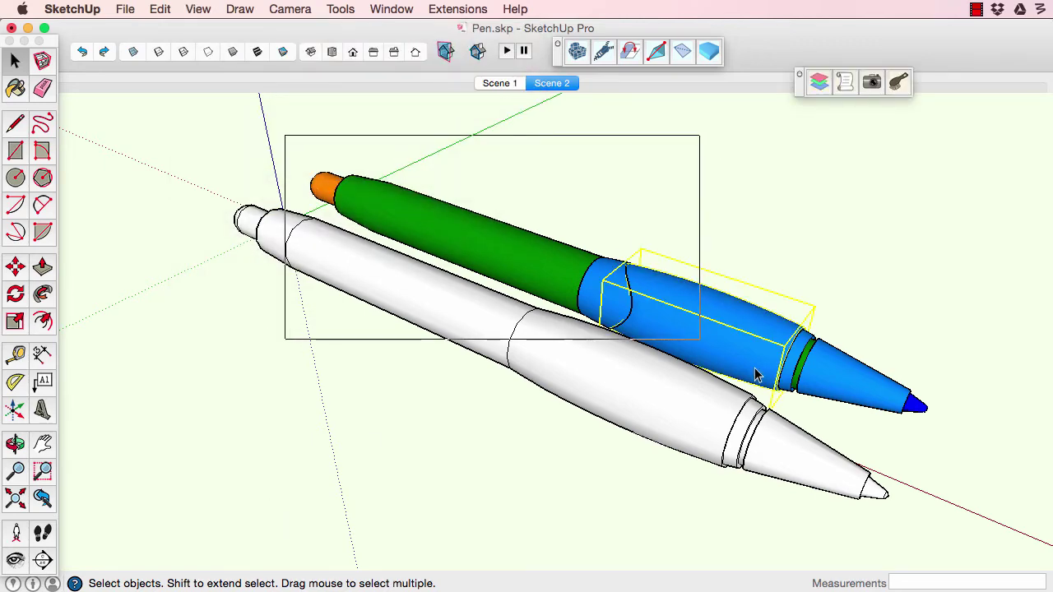
# - Report the polygon counts of the original pen's groups and of the white wrapping mesh to compare them
pyautogui.moveTo(754, 369); pyautogui.dragTo(953, 460)
pyautogui.click(845, 83)
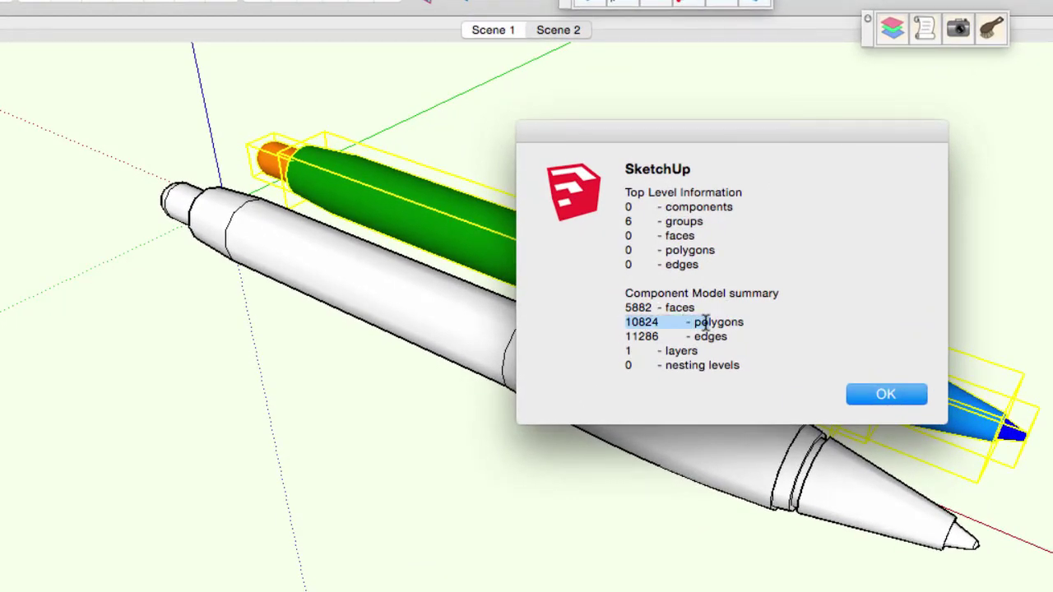
pyautogui.click(886, 394)
pyautogui.click(556, 394)
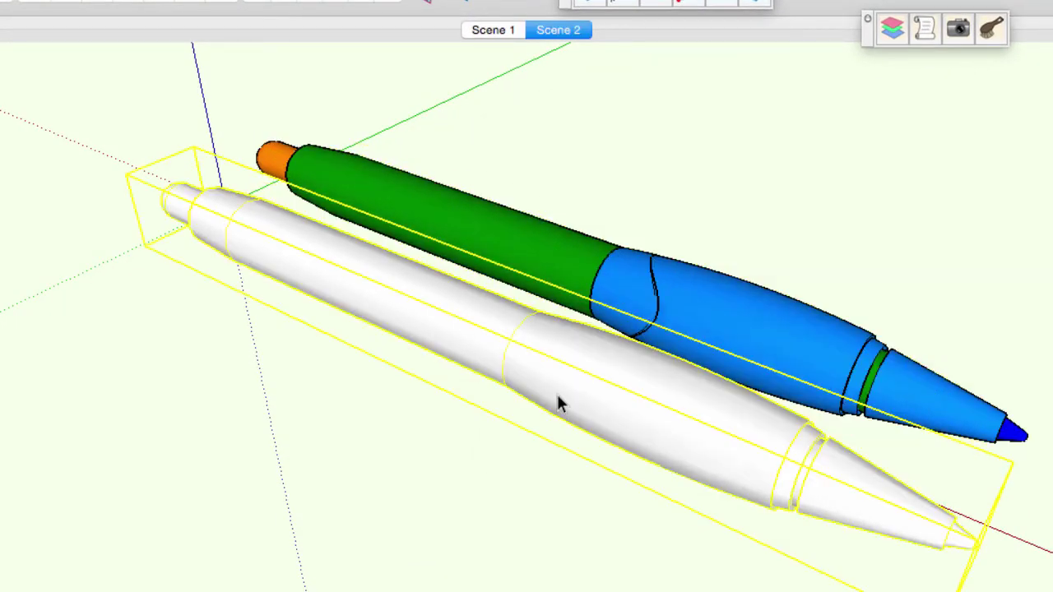
pyautogui.click(925, 29)
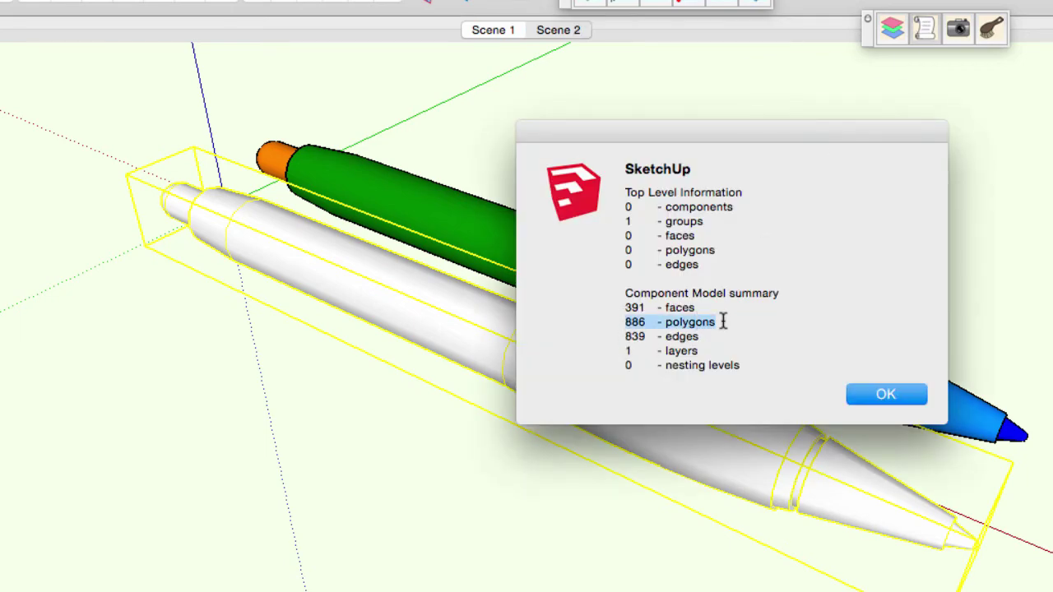